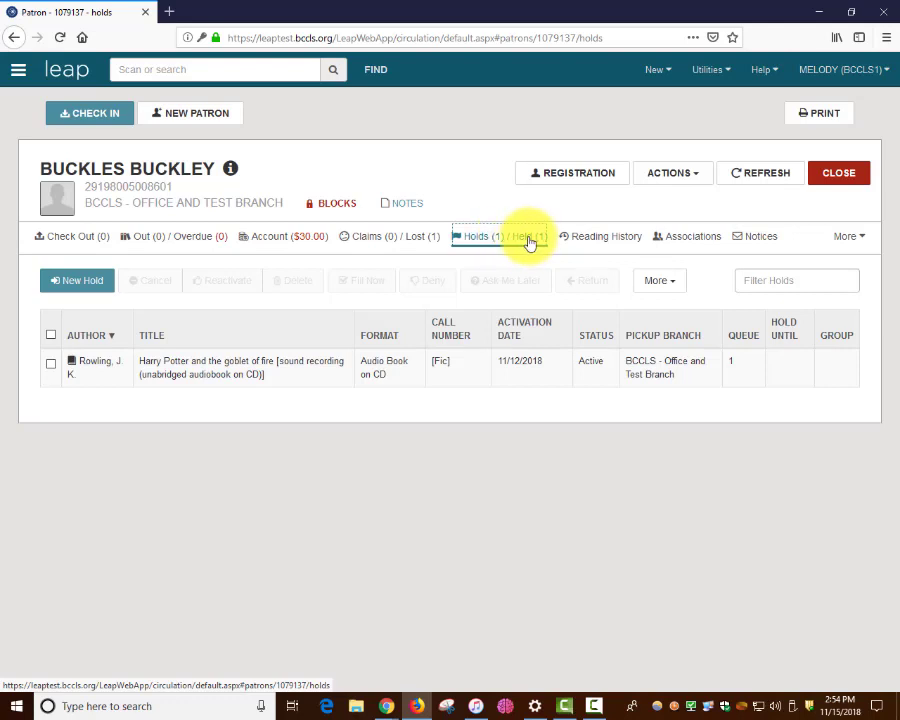
pyautogui.click(88, 285)
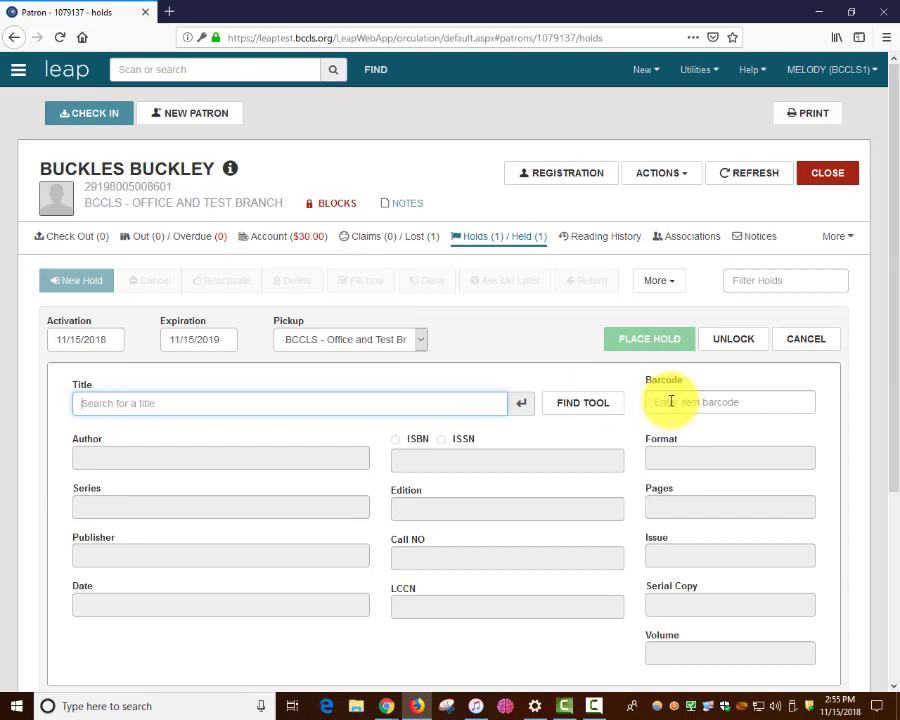
pyautogui.click(671, 401)
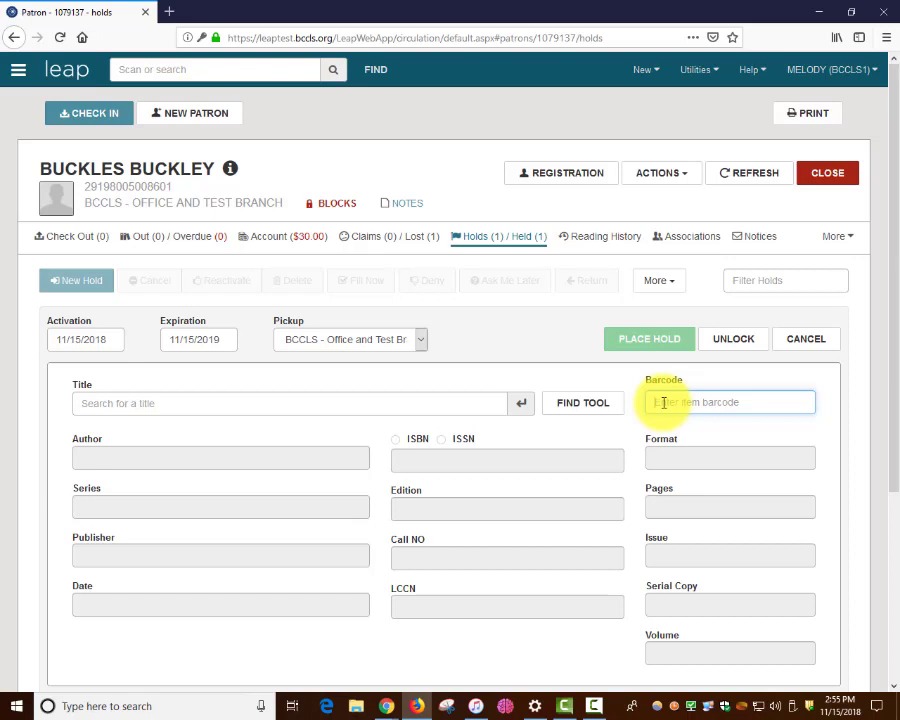
pyautogui.write('39198050085965')
pyautogui.press('Return')
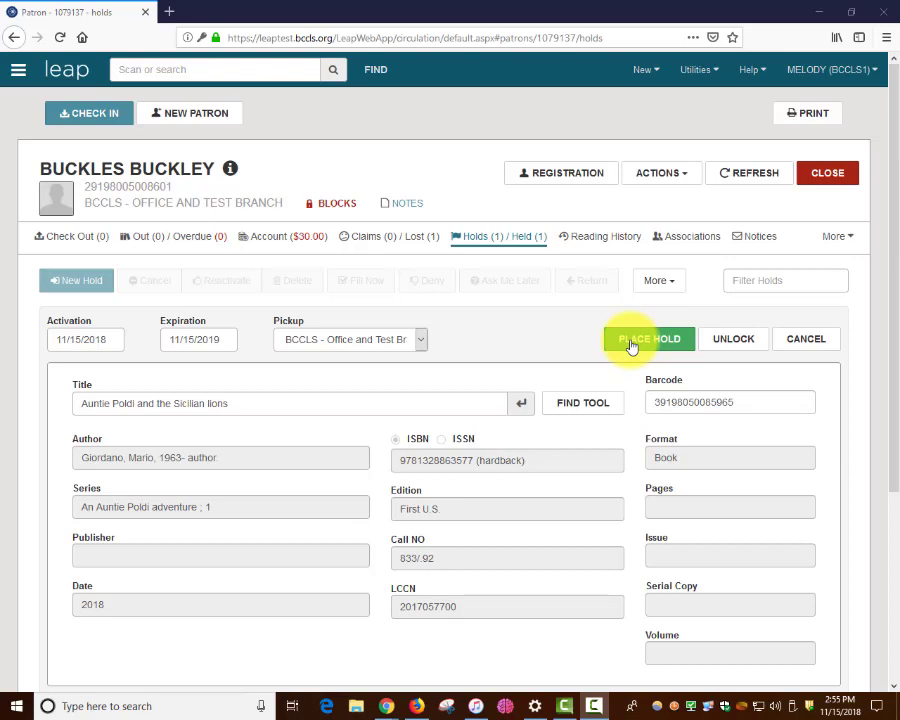
pyautogui.click(631, 343)
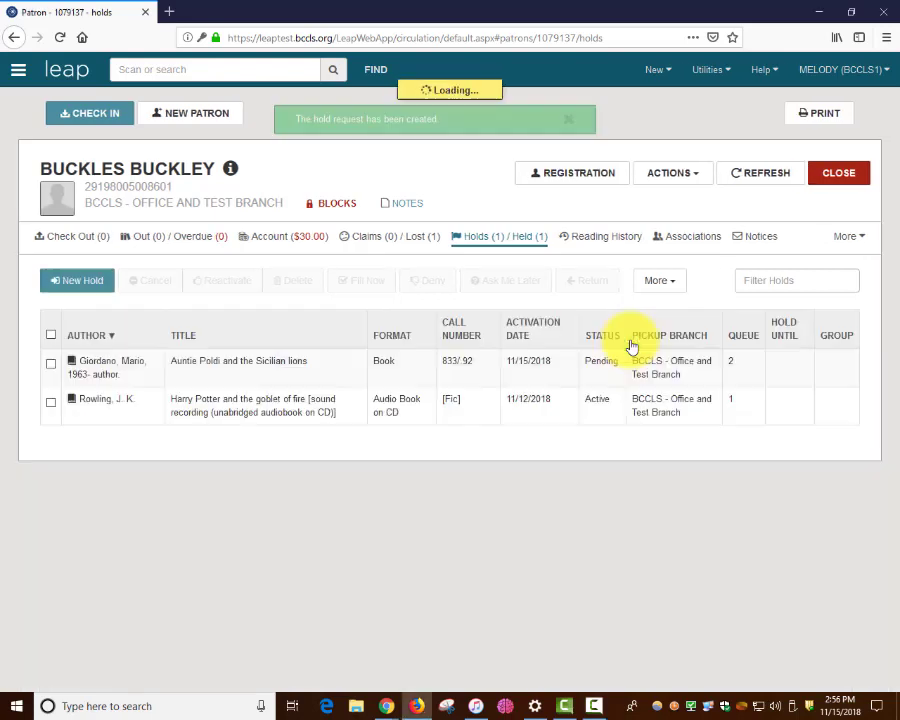
# Step: Start another new hold, search the bibliographic records for "Relic" and open the 1995 book titled Relic
pyautogui.click(70, 284)
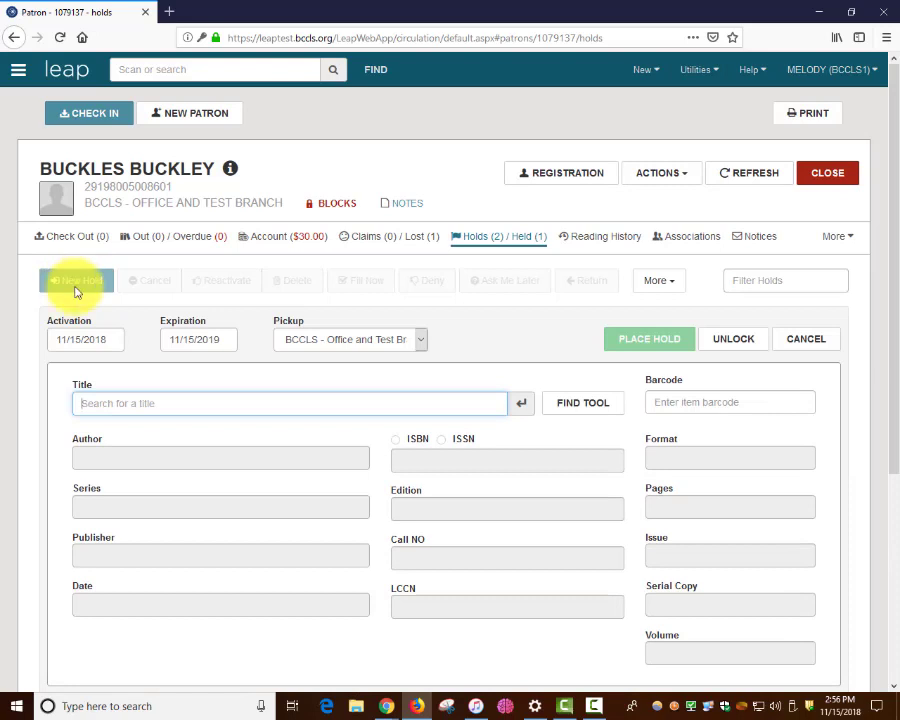
pyautogui.click(582, 403)
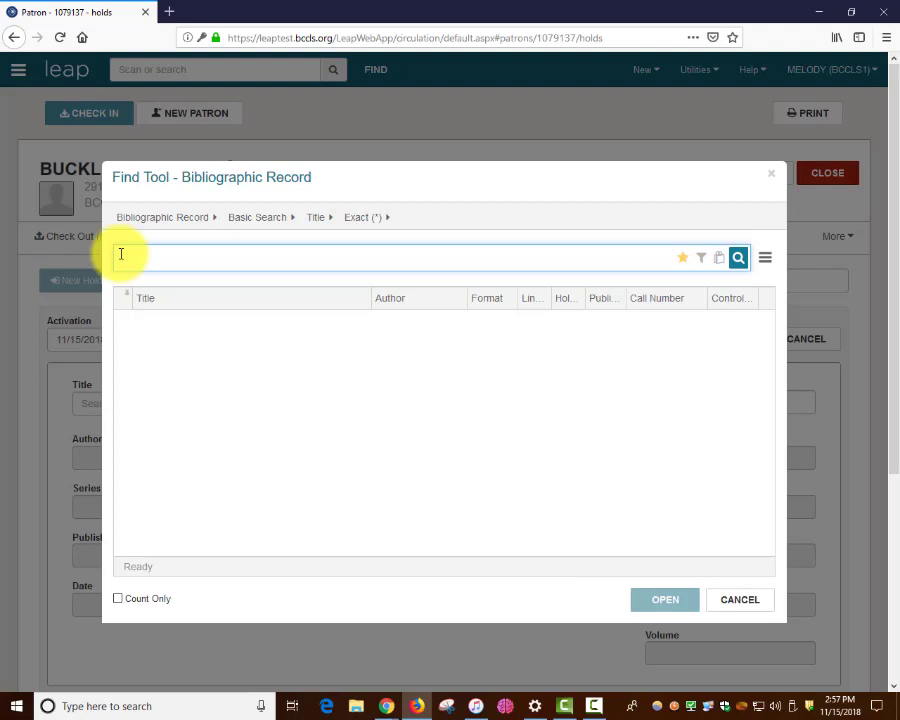
pyautogui.write('Relic')
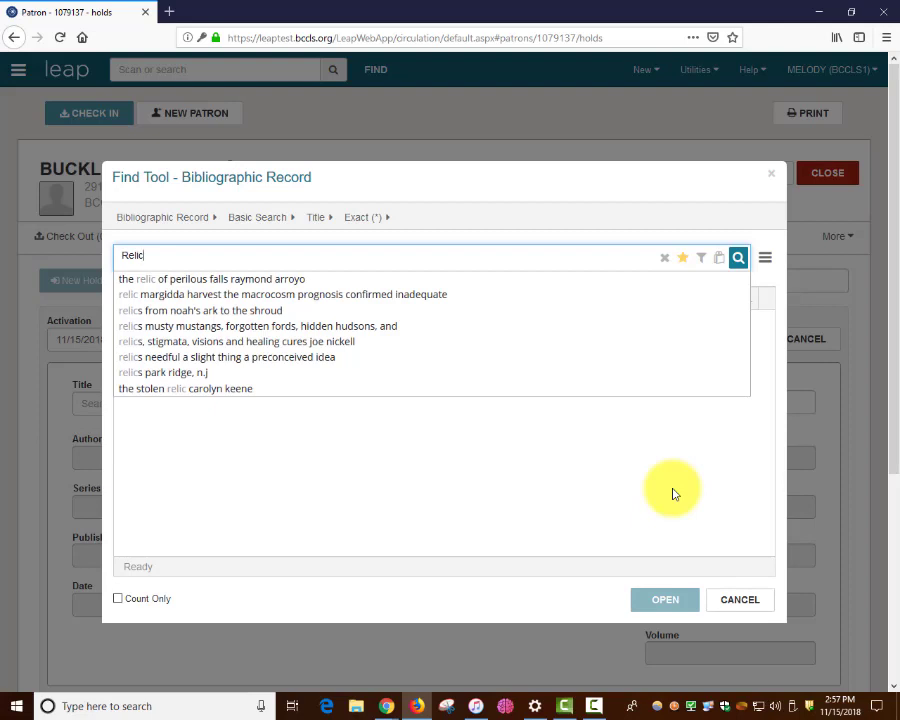
pyautogui.press('Return')
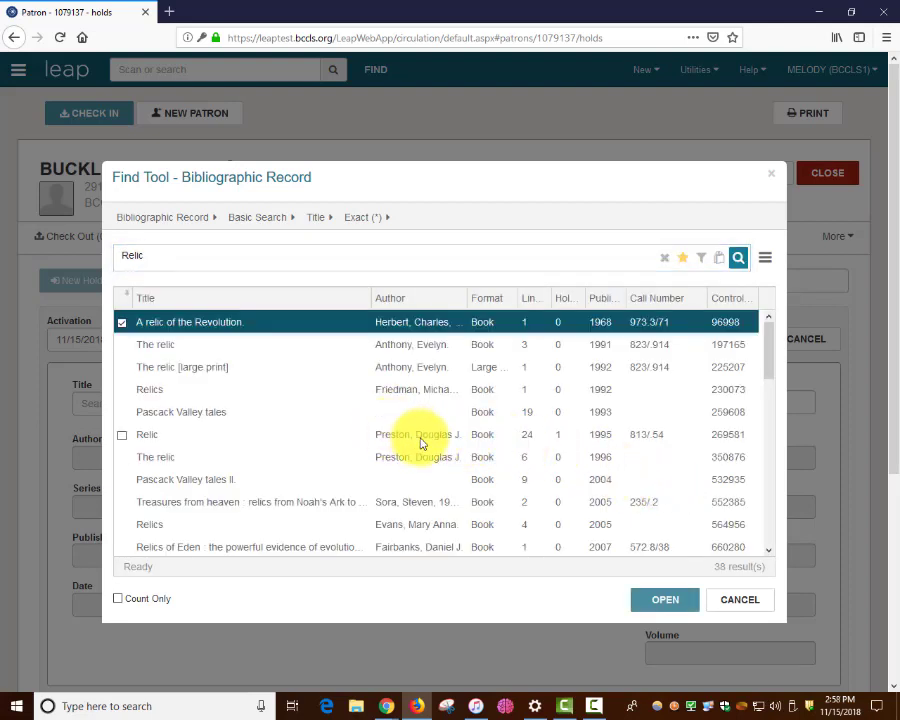
pyautogui.click(123, 438)
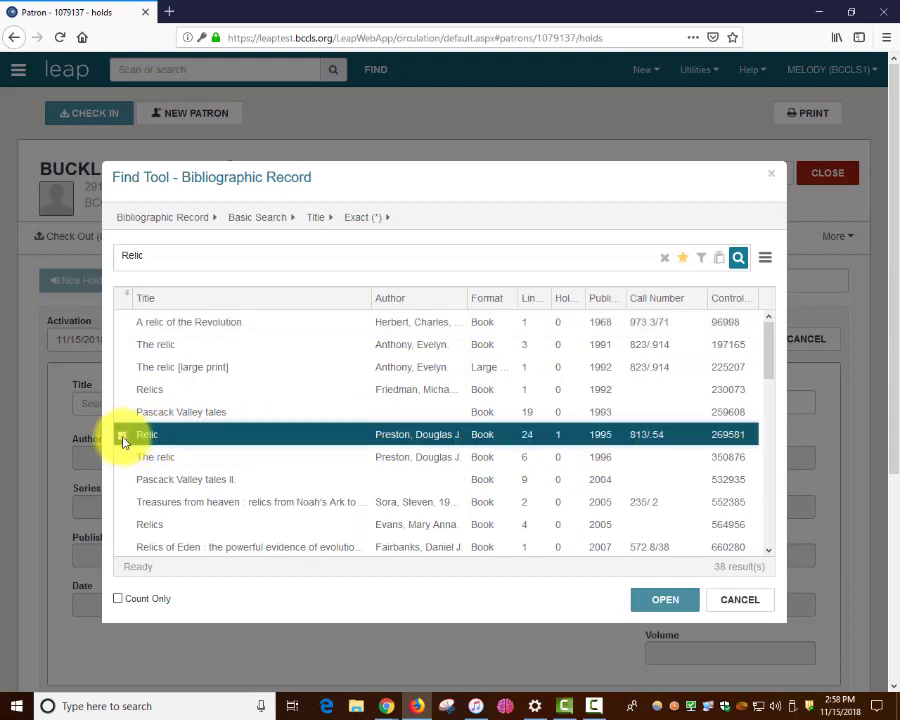
pyautogui.click(653, 600)
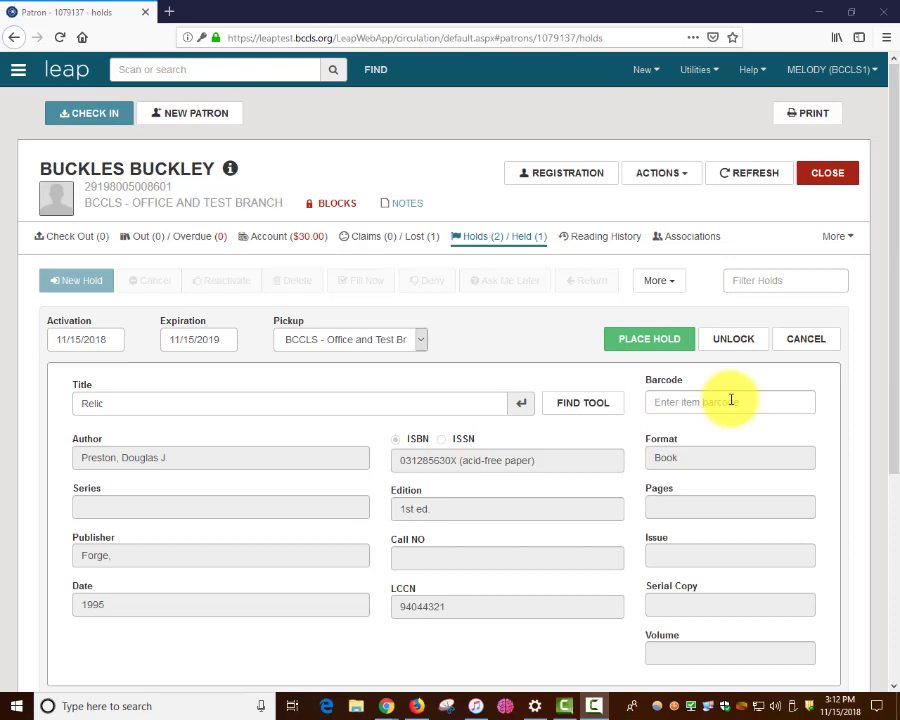
# Step: Review the pickup branch choices, keep BCCLS - Office and Test Branch, and place the hold on Relic
pyautogui.click(419, 344)
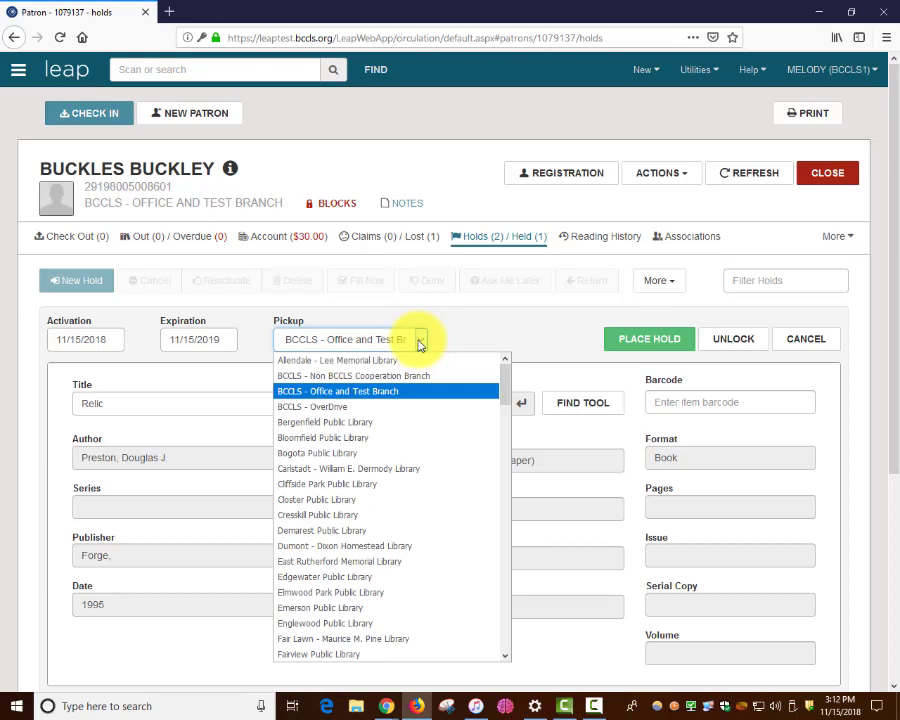
pyautogui.click(420, 344)
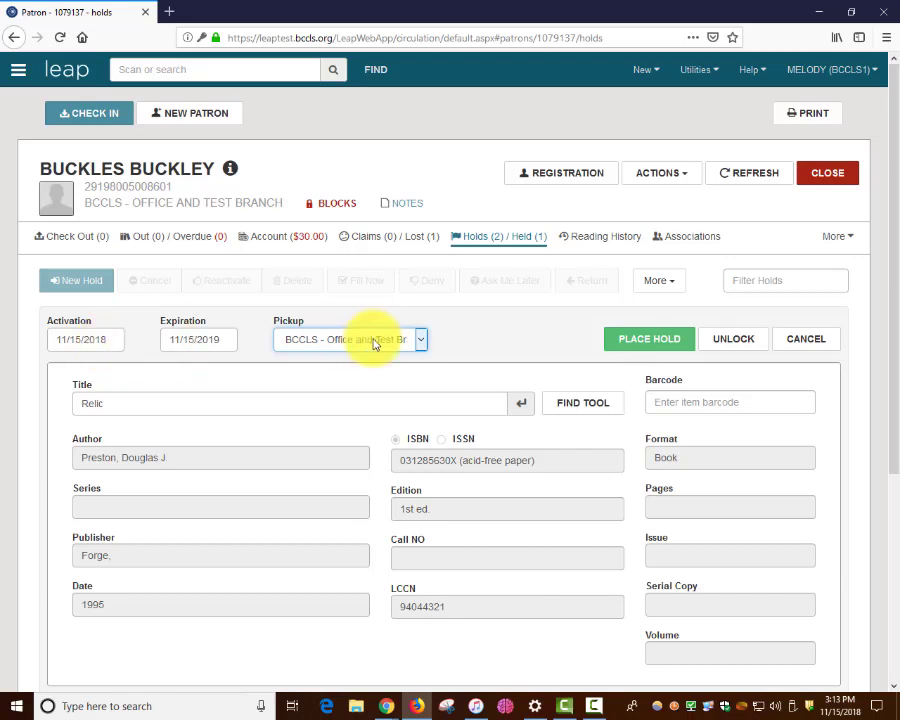
pyautogui.click(660, 340)
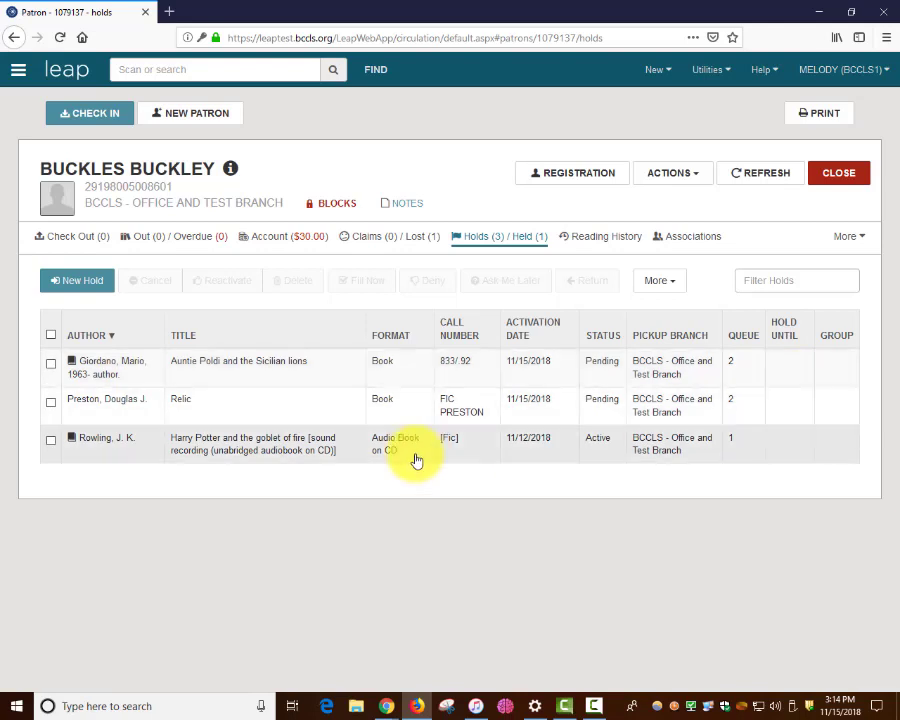
# Step: Add the holds for Auntie Poldi and the Sicilian lions and Relic to a hold group
pyautogui.click(51, 366)
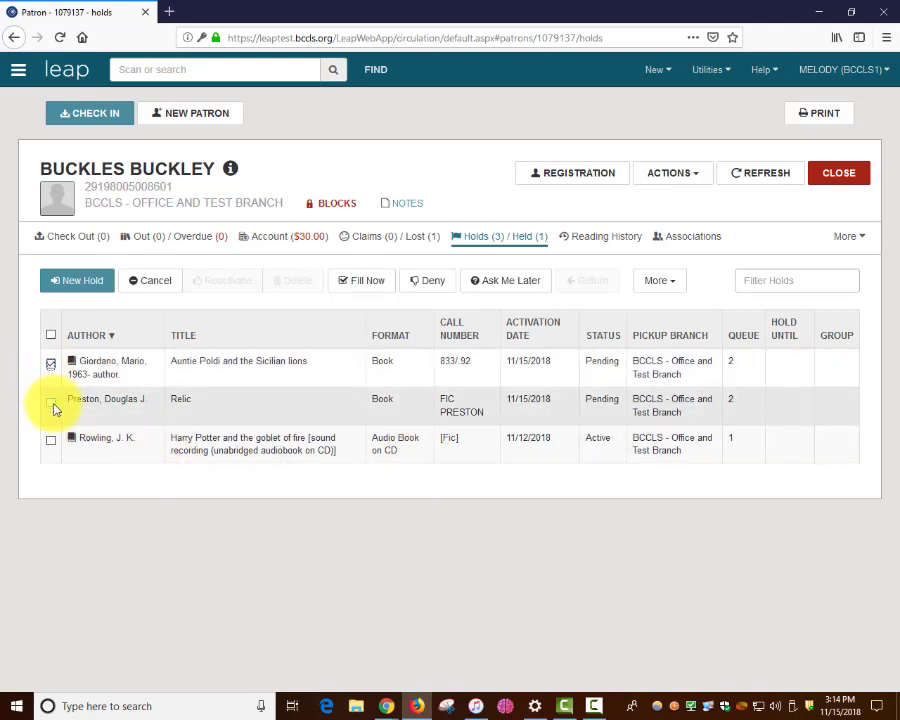
pyautogui.click(51, 403)
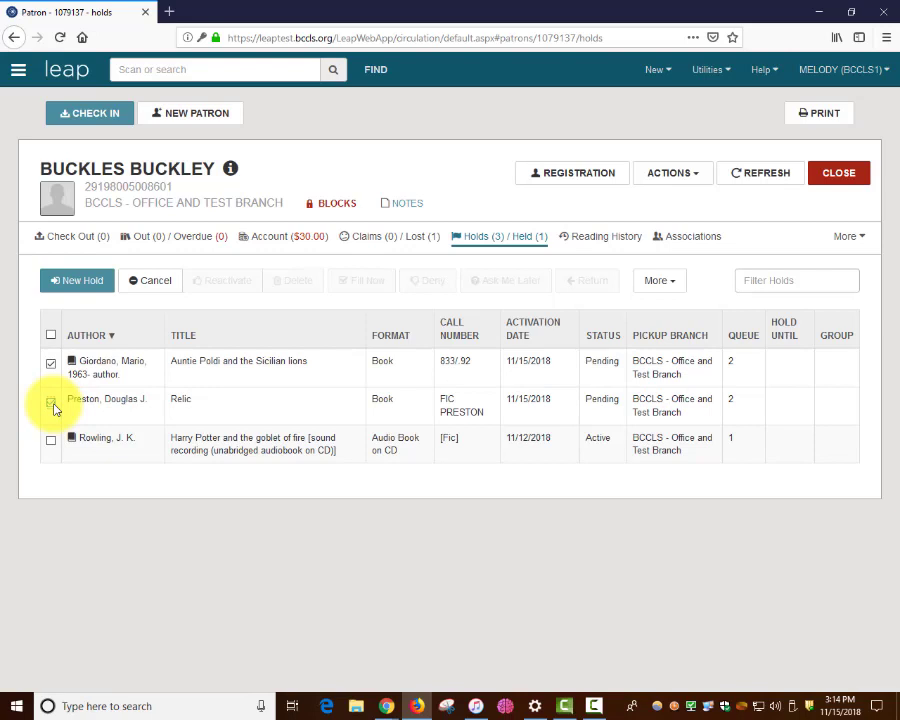
pyautogui.click(660, 285)
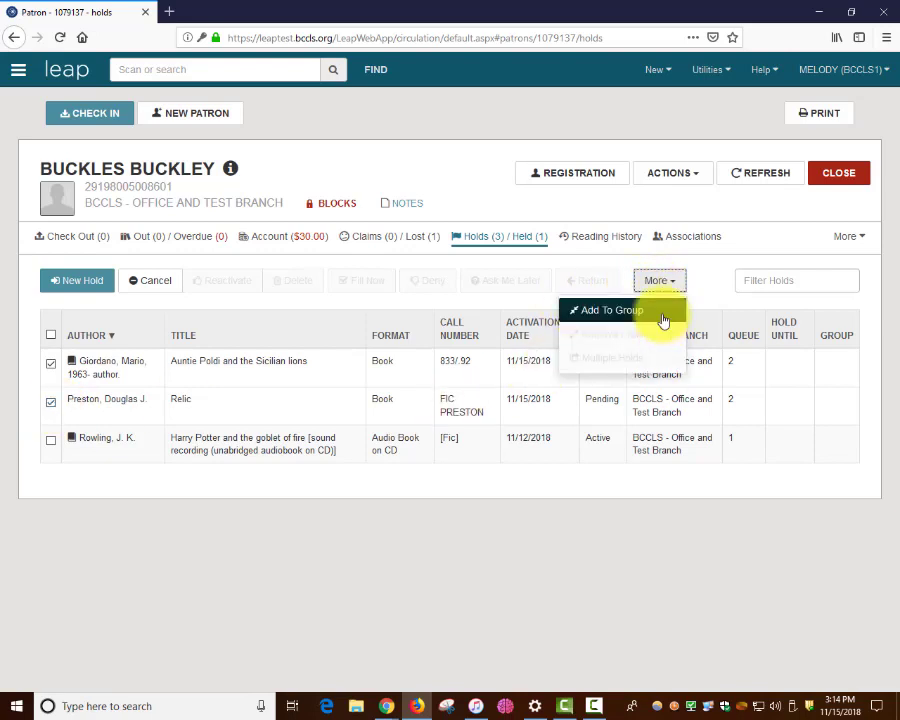
pyautogui.click(660, 312)
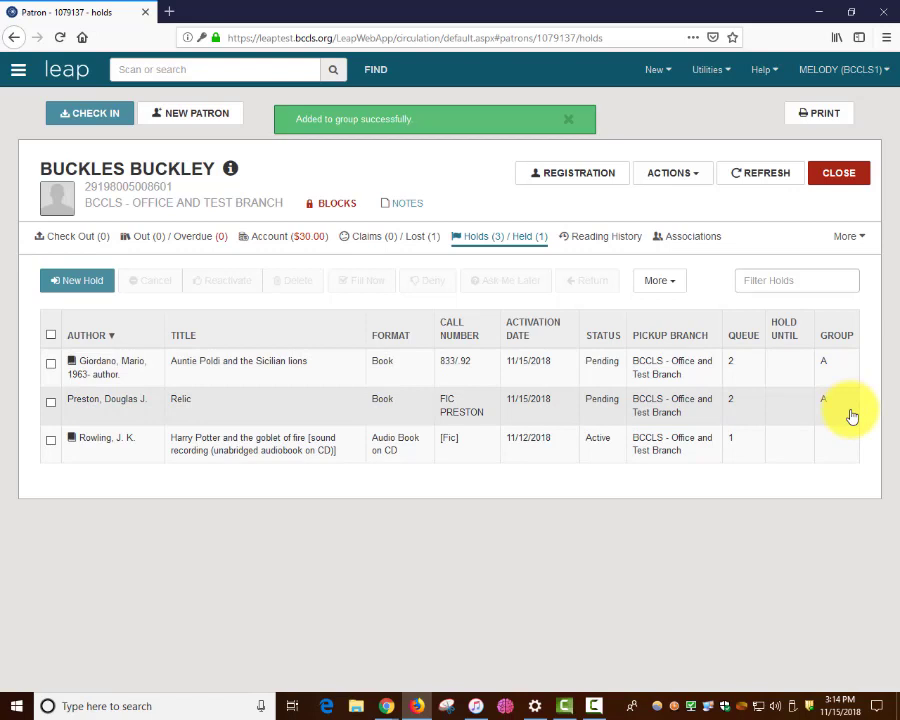
# Step: Remove the Auntie Poldi and the Sicilian lions and Relic holds from their group
pyautogui.click(52, 366)
pyautogui.click(52, 403)
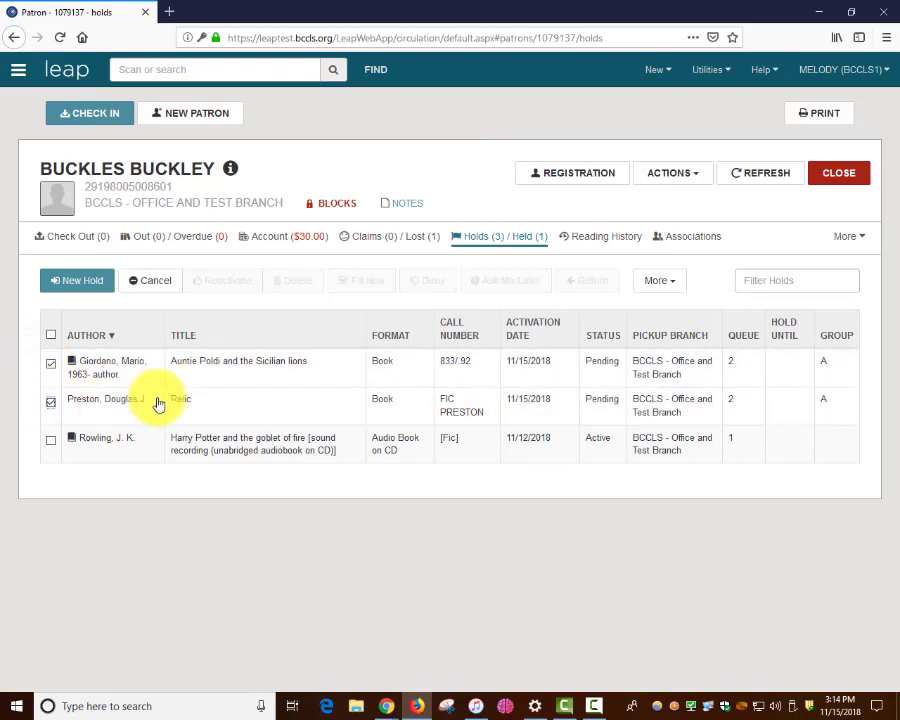
pyautogui.click(660, 282)
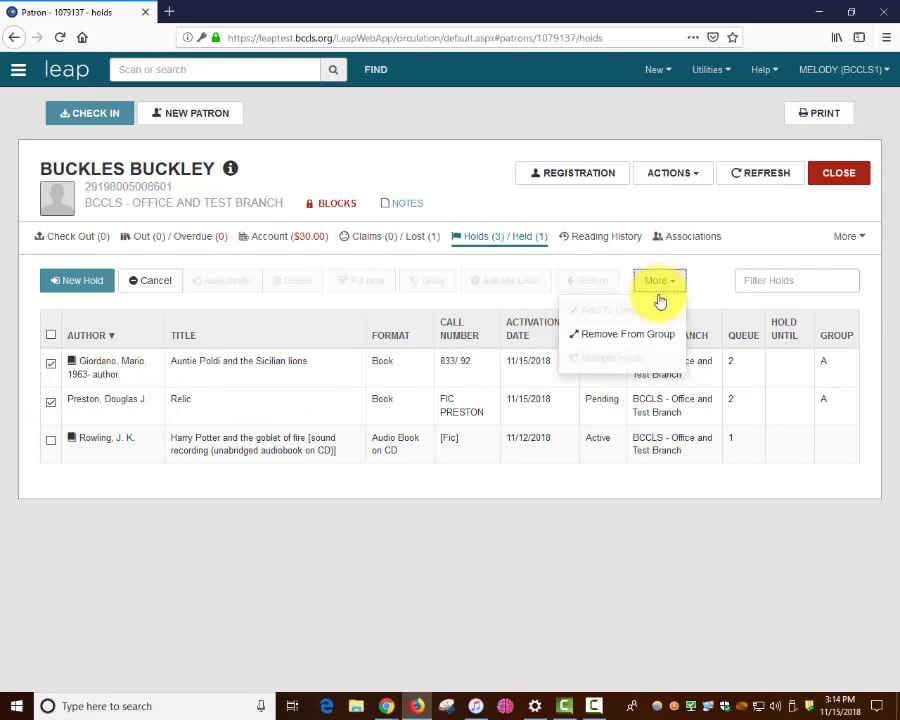
pyautogui.click(648, 340)
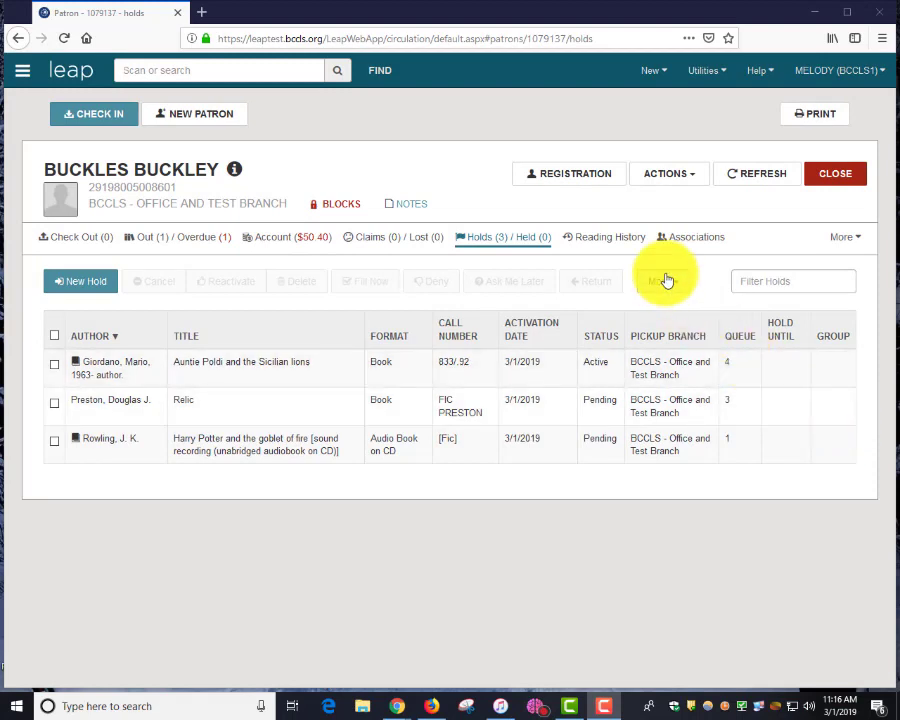
# Step: Start a multiple holds request and add the 2003 book Harry Potter and the Order of the Phoenix
pyautogui.click(667, 281)
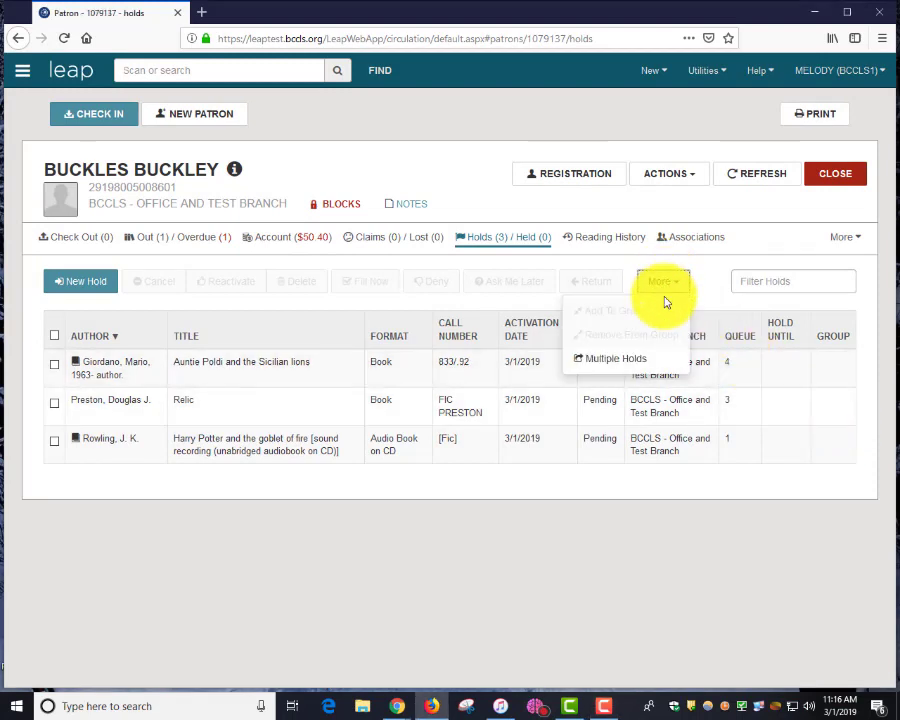
pyautogui.click(658, 364)
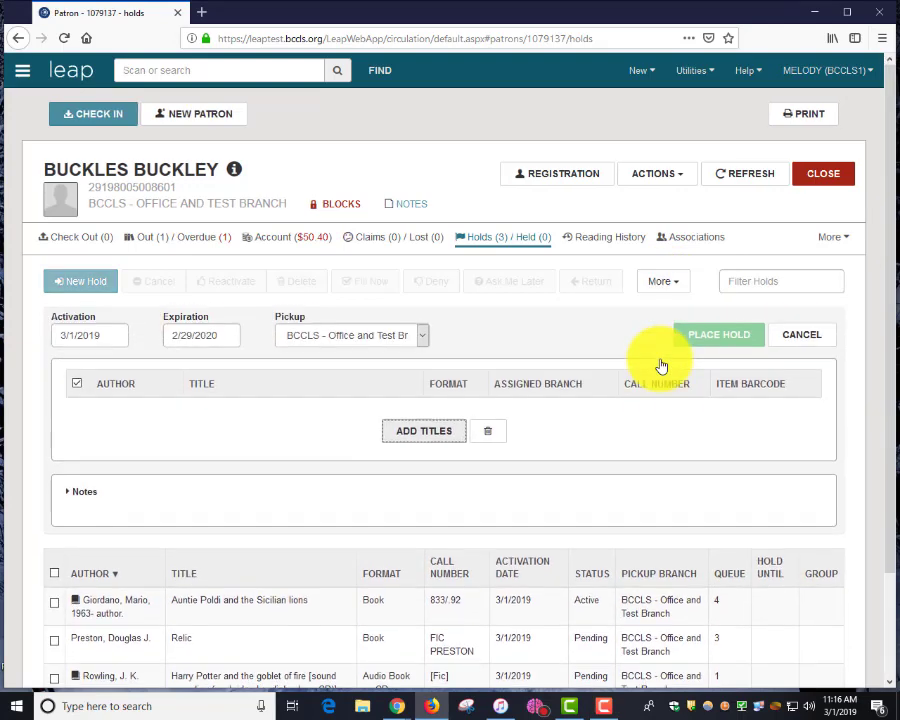
pyautogui.click(435, 443)
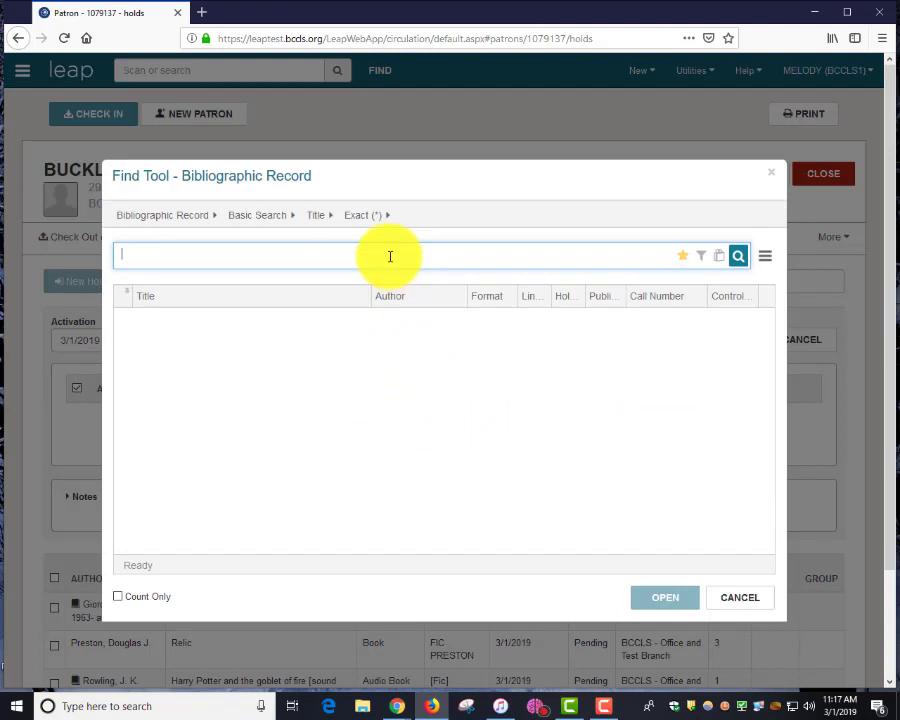
pyautogui.write('harry potter and the order of the phoenix')
pyautogui.press('Return')
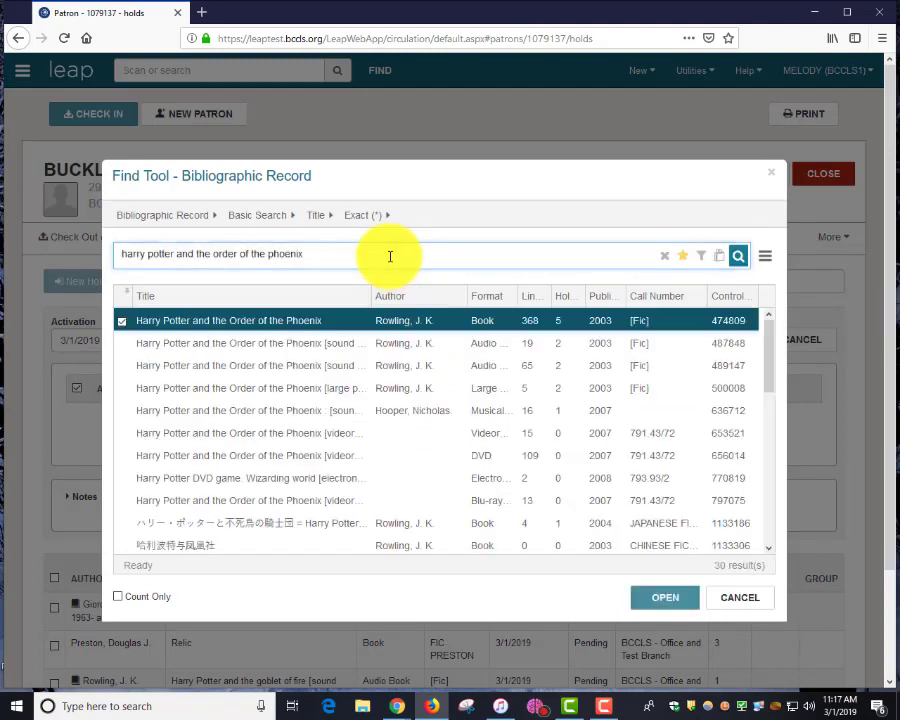
pyautogui.doubleClick(283, 322)
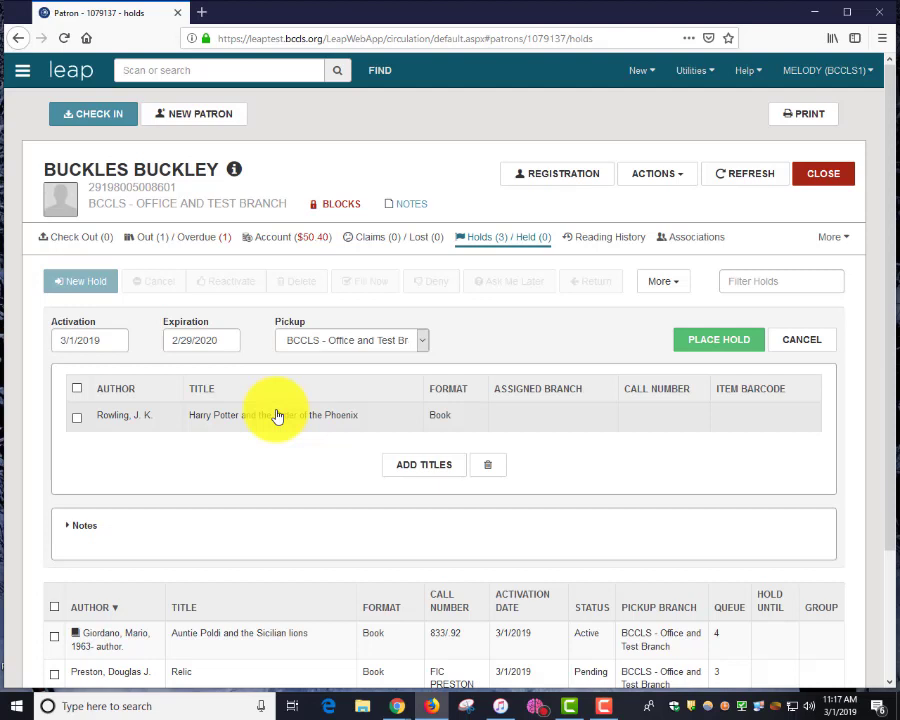
# Step: Add a second entry of the 2003 book Harry Potter and the Order of the Phoenix to the multiple holds request
pyautogui.click(416, 466)
pyautogui.write('harry potter and the order of the phoenix')
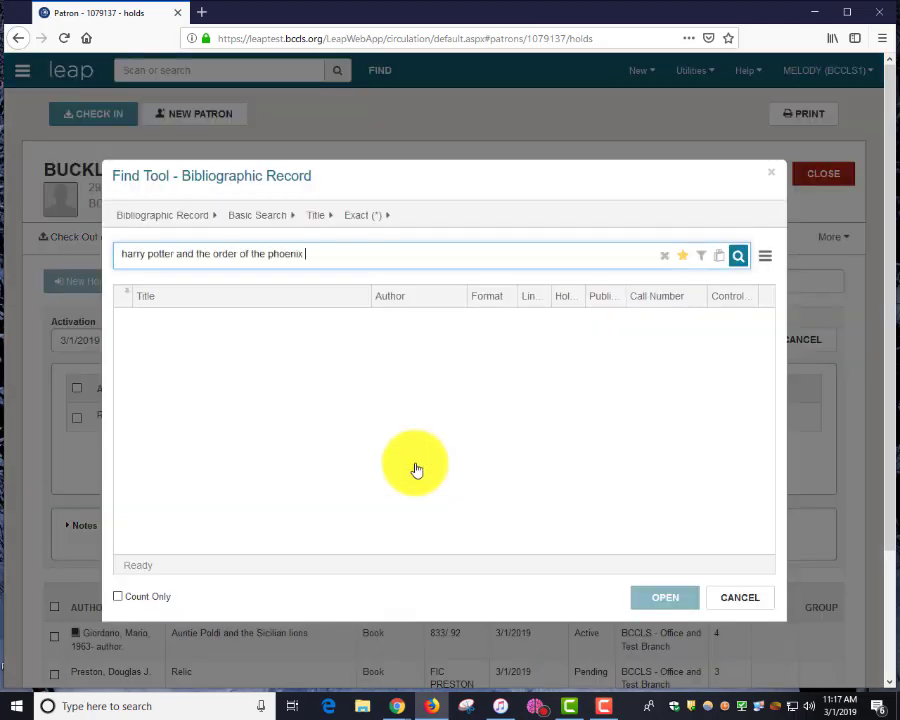
pyautogui.press('Return')
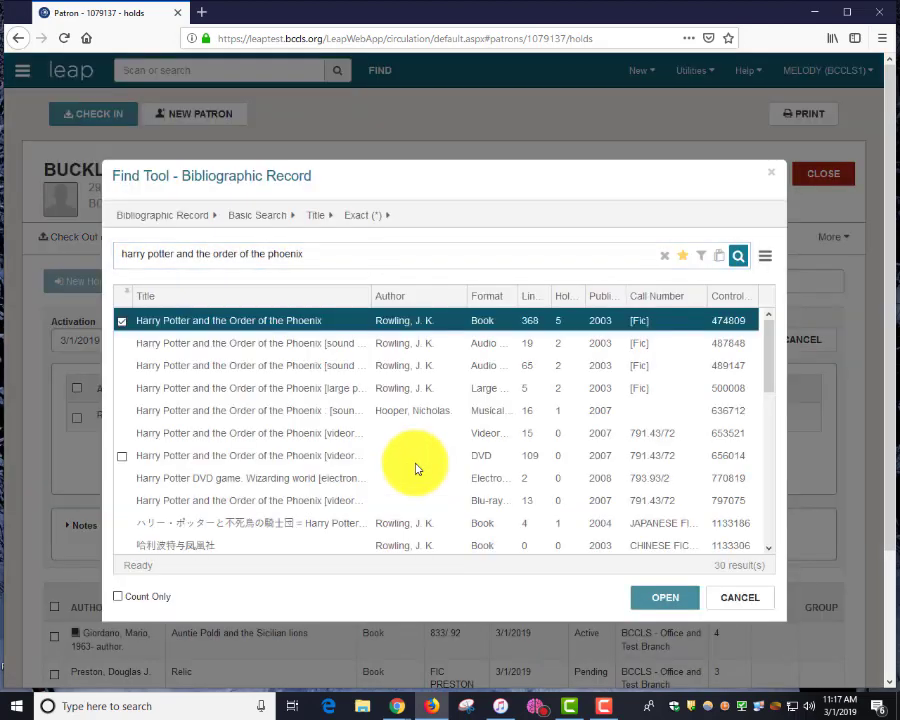
pyautogui.doubleClick(313, 320)
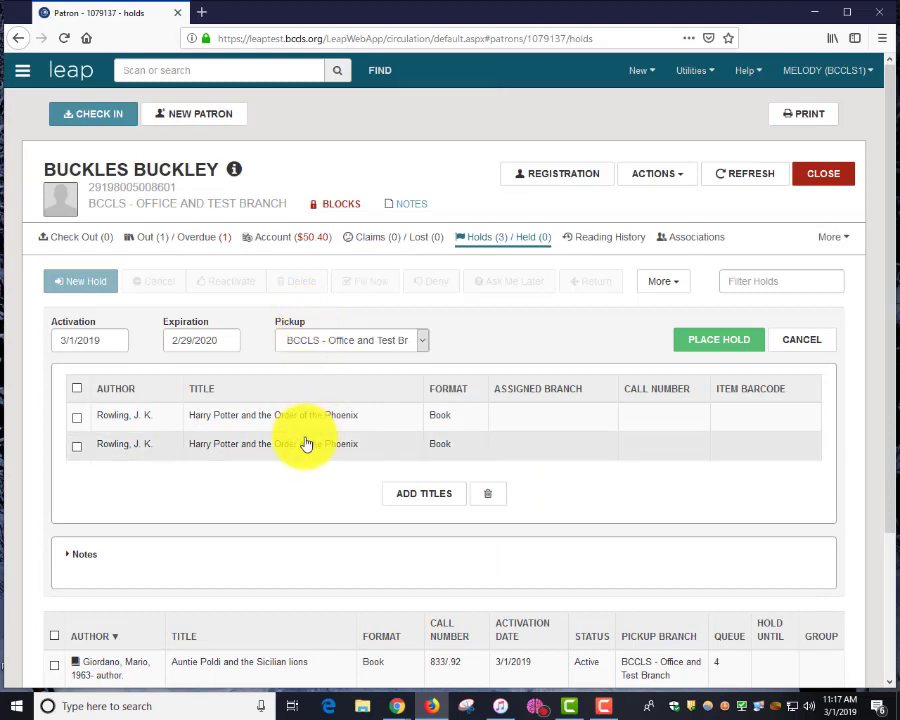
# Step: Keep both Order of the Phoenix entries, place the holds and continue despite the duplicate request
pyautogui.click(77, 449)
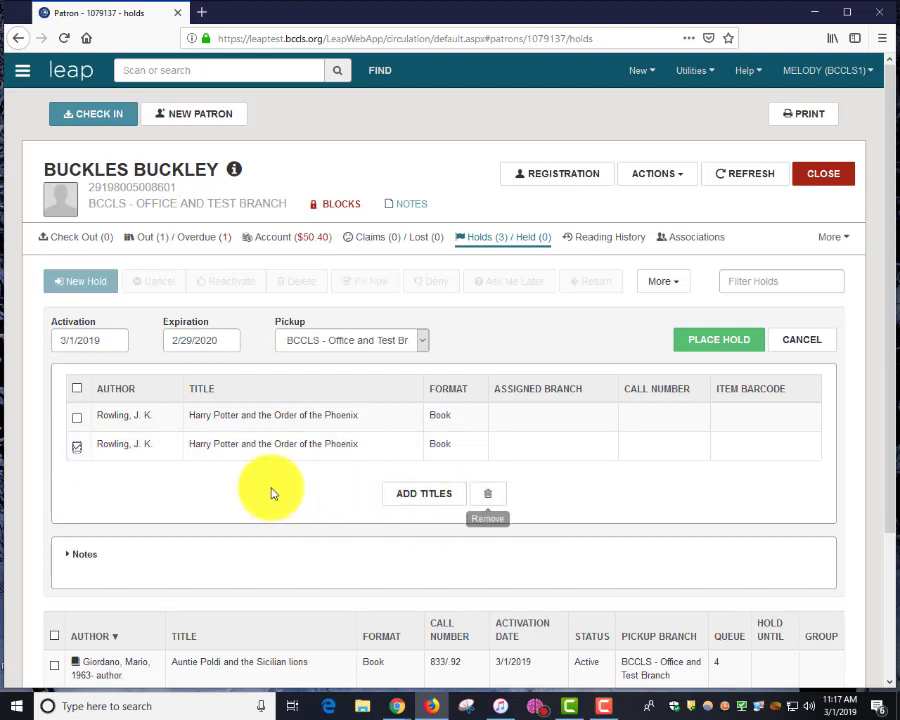
pyautogui.click(77, 447)
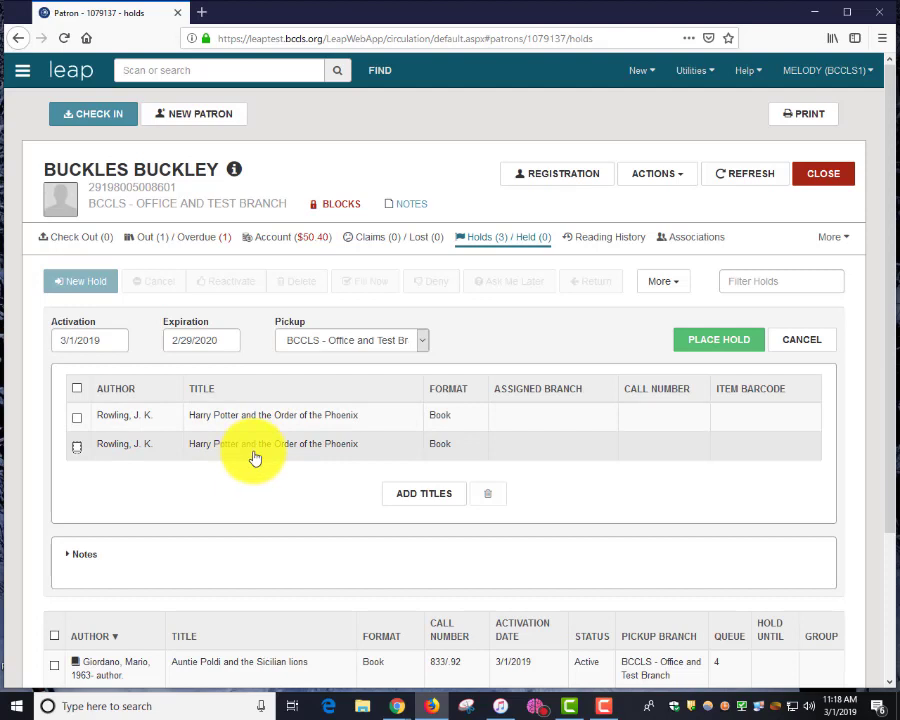
pyautogui.click(717, 345)
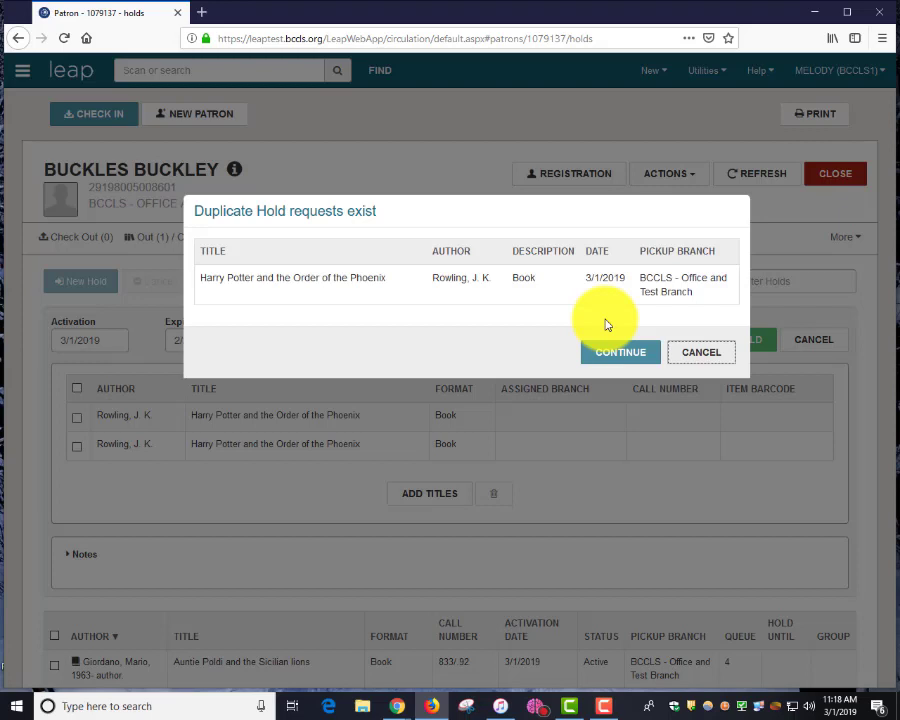
pyautogui.click(605, 355)
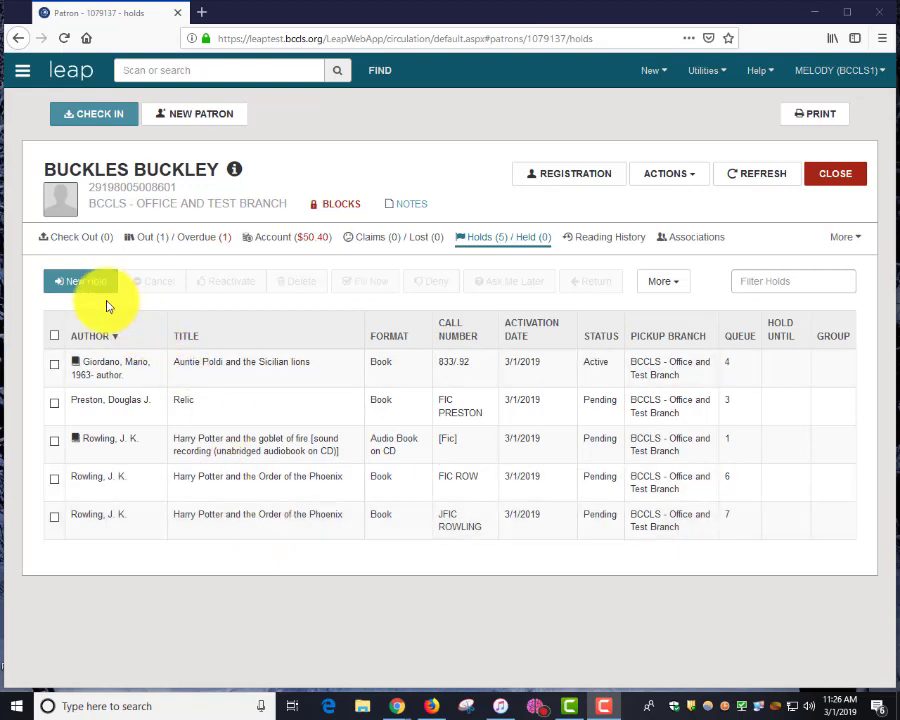
# Step: Start a new hold and find the 2003 book Harry Potter and the Order of the Phoenix through a bibliographic title search
pyautogui.click(93, 286)
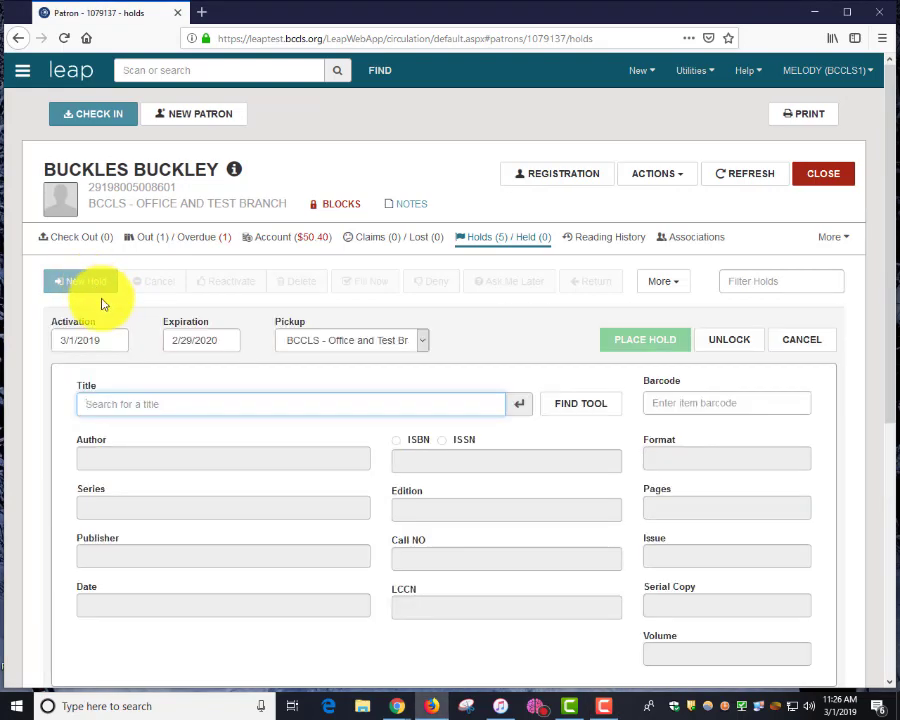
pyautogui.click(598, 410)
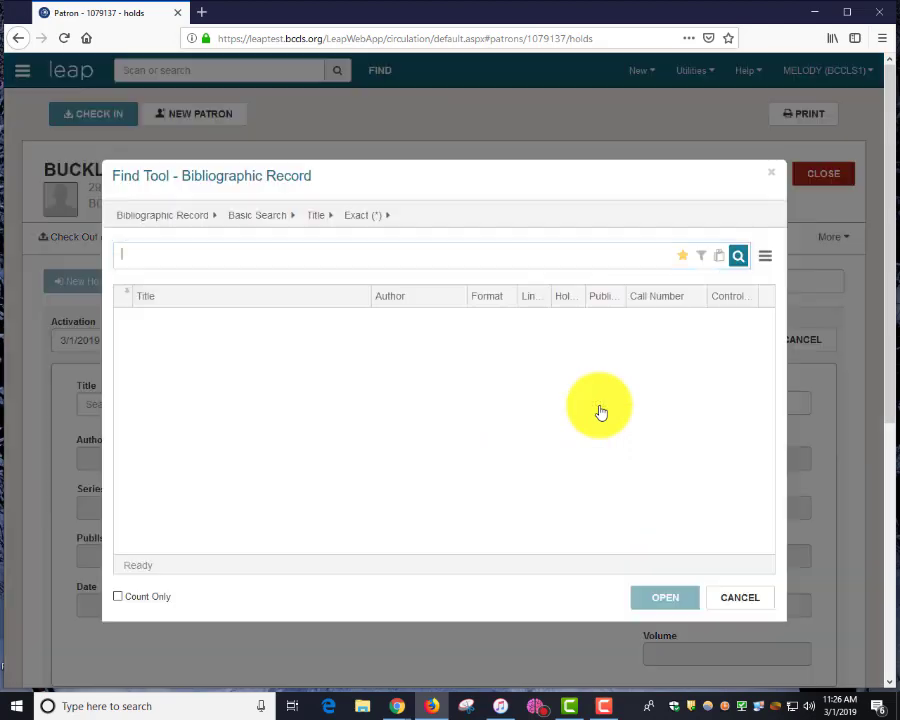
pyautogui.write('harry potter and the order of the phoenix')
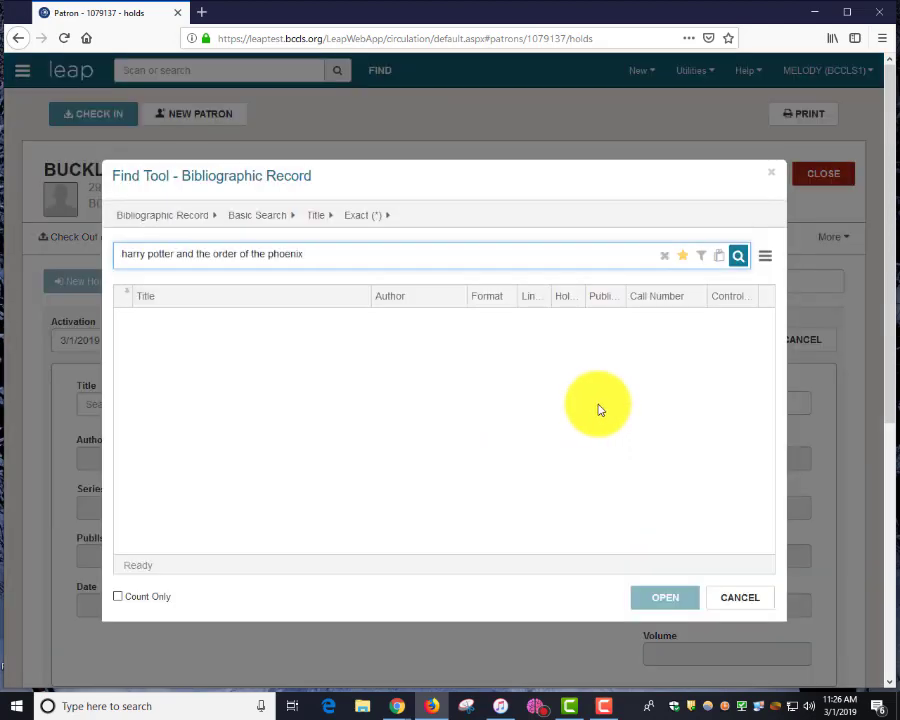
pyautogui.press('Return')
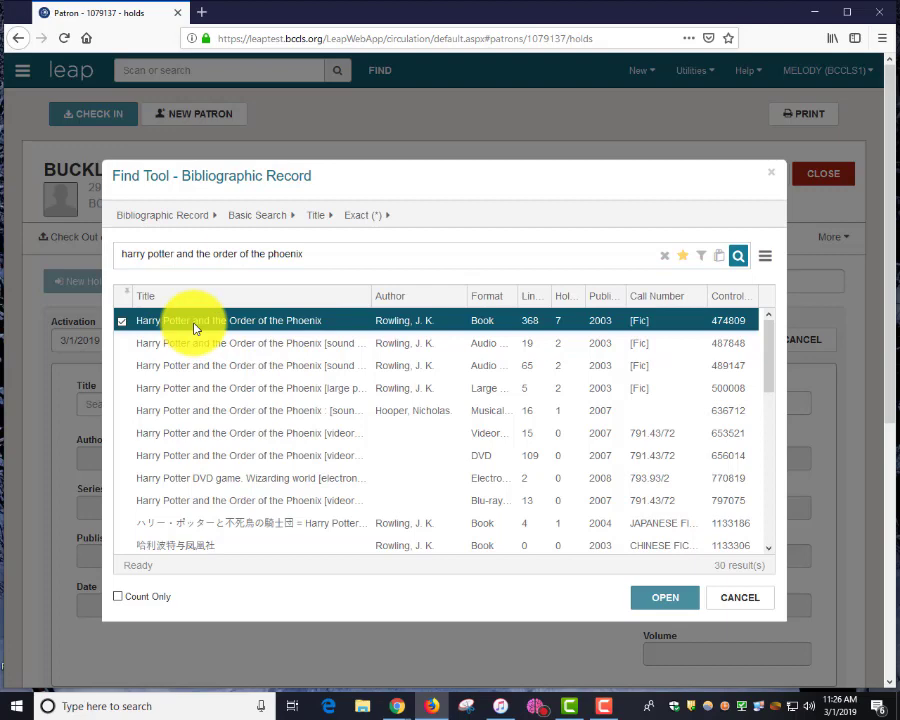
pyautogui.doubleClick(194, 326)
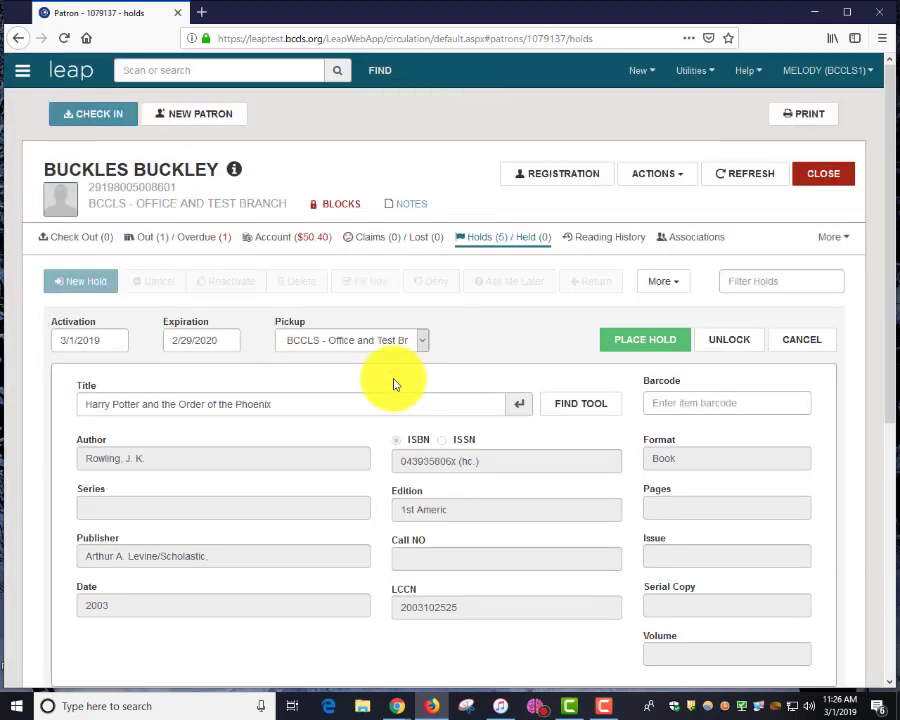
# Step: Add the staff display note "For Book Club." to the new Order of the Phoenix hold
pyautogui.scroll(-5, 392, 380)
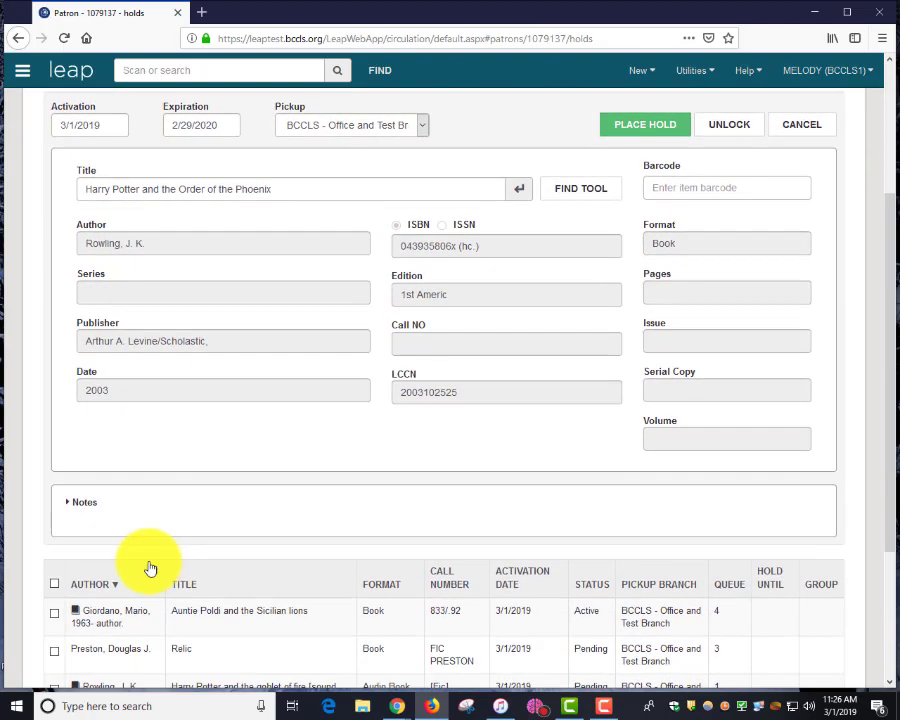
pyautogui.click(89, 503)
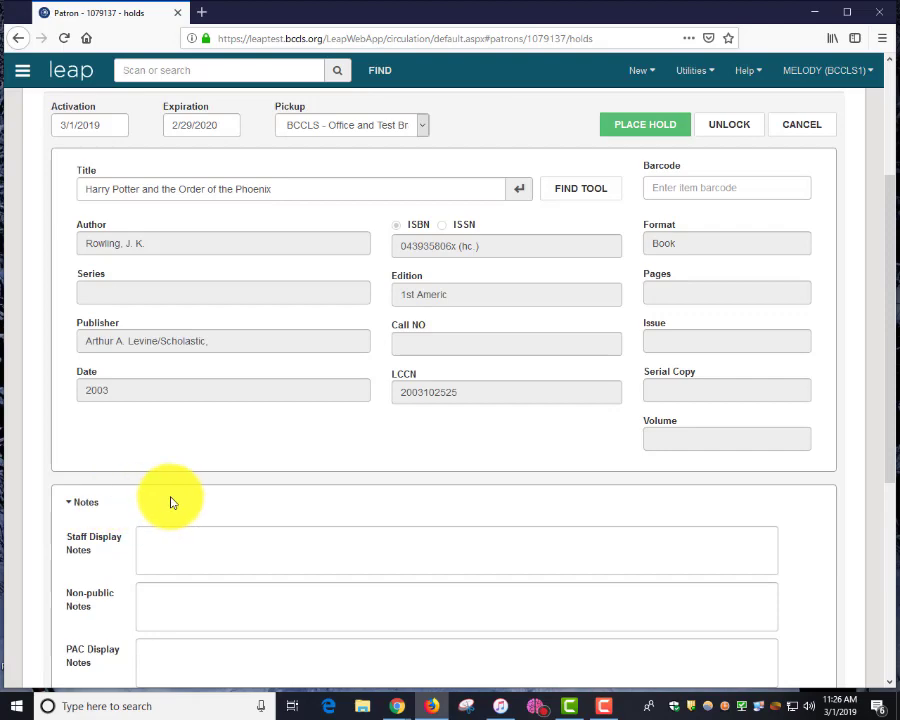
pyautogui.scroll(-3, 171, 498)
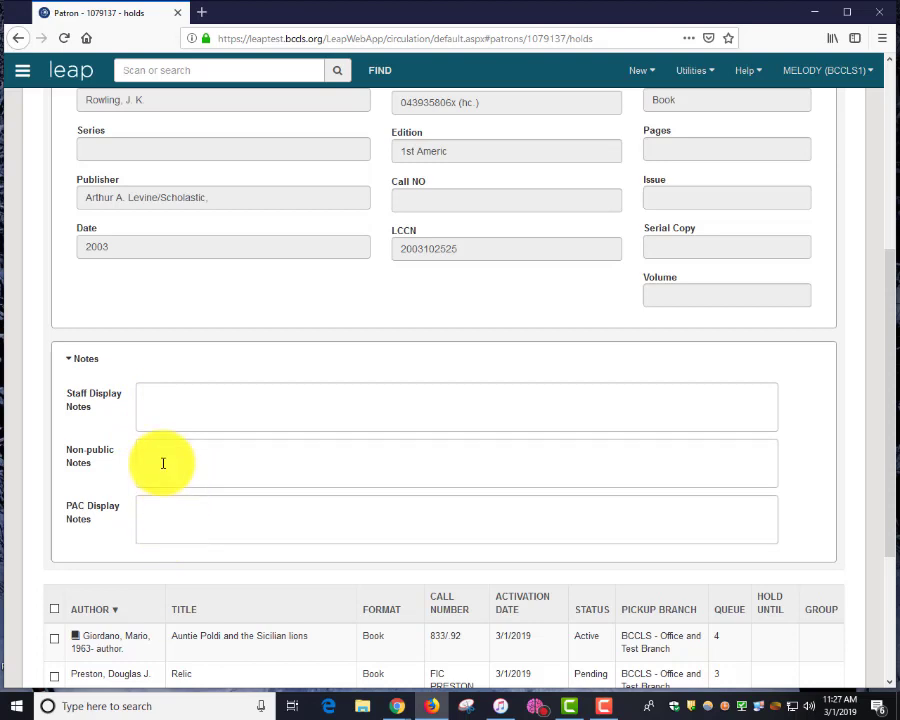
pyautogui.click(173, 393)
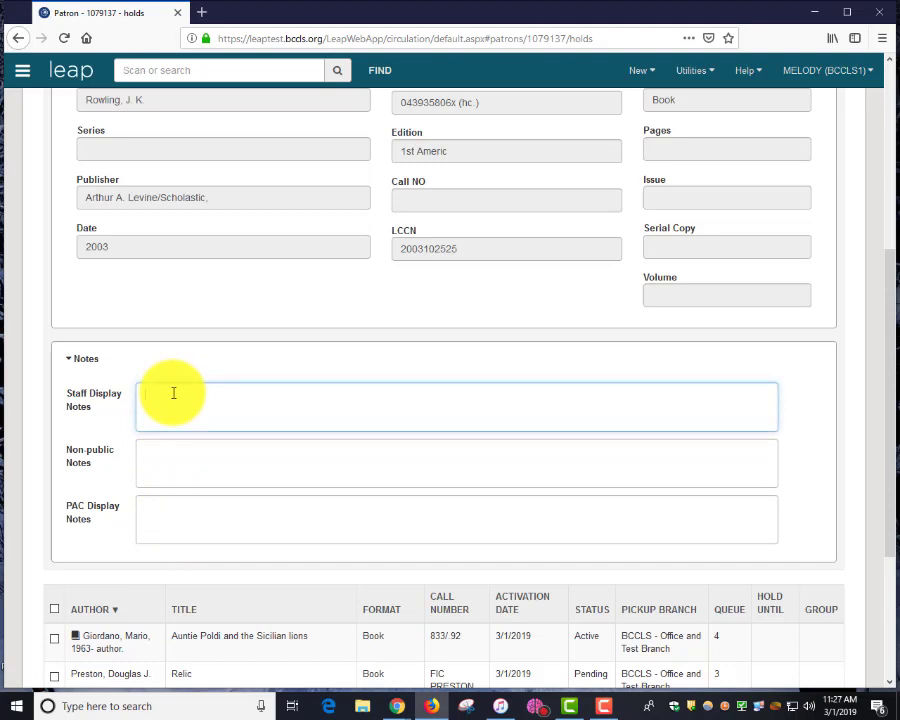
pyautogui.write('For Book Club.')
# Step: Place the Order of the Phoenix hold and continue despite the existing duplicate requests
pyautogui.scroll(5, 212, 388)
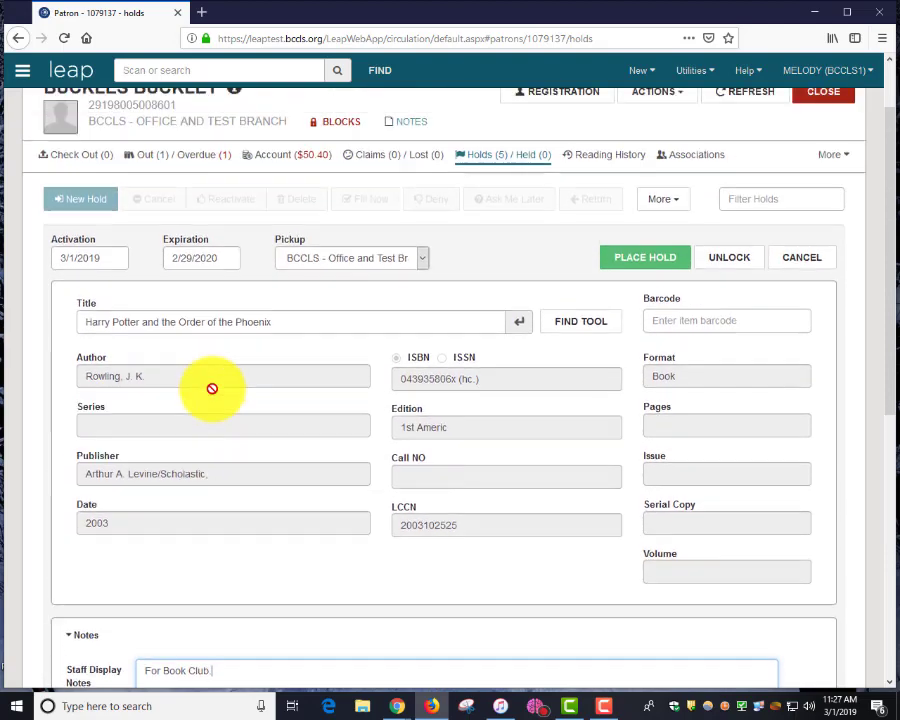
pyautogui.click(632, 272)
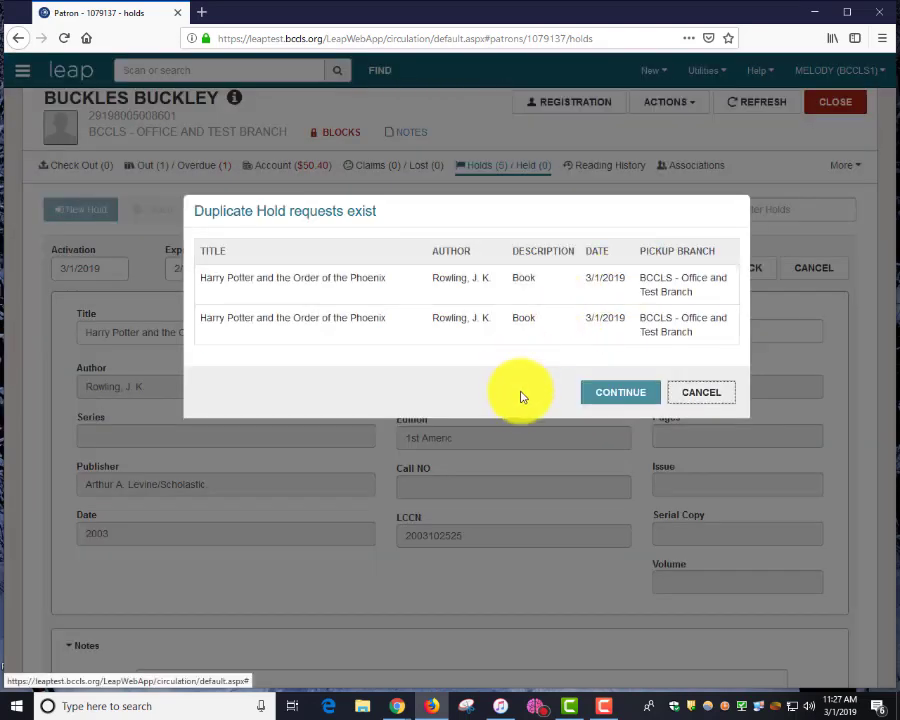
pyautogui.click(595, 397)
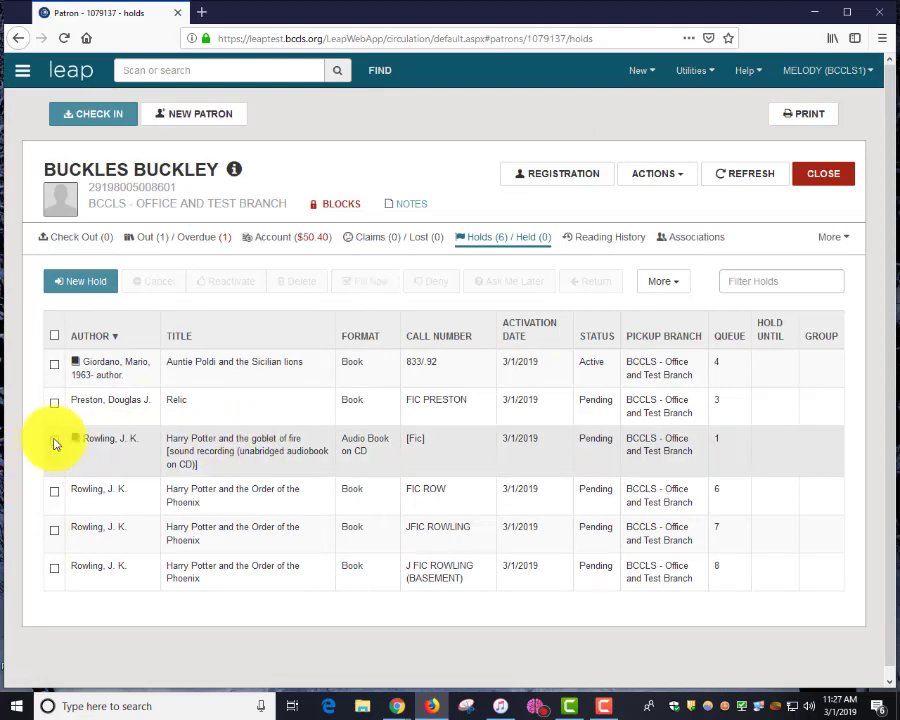
# Step: Add the staff display note "For Book Club." to the Harry Potter and the goblet of fire audiobook hold, then save and close it
pyautogui.click(265, 453)
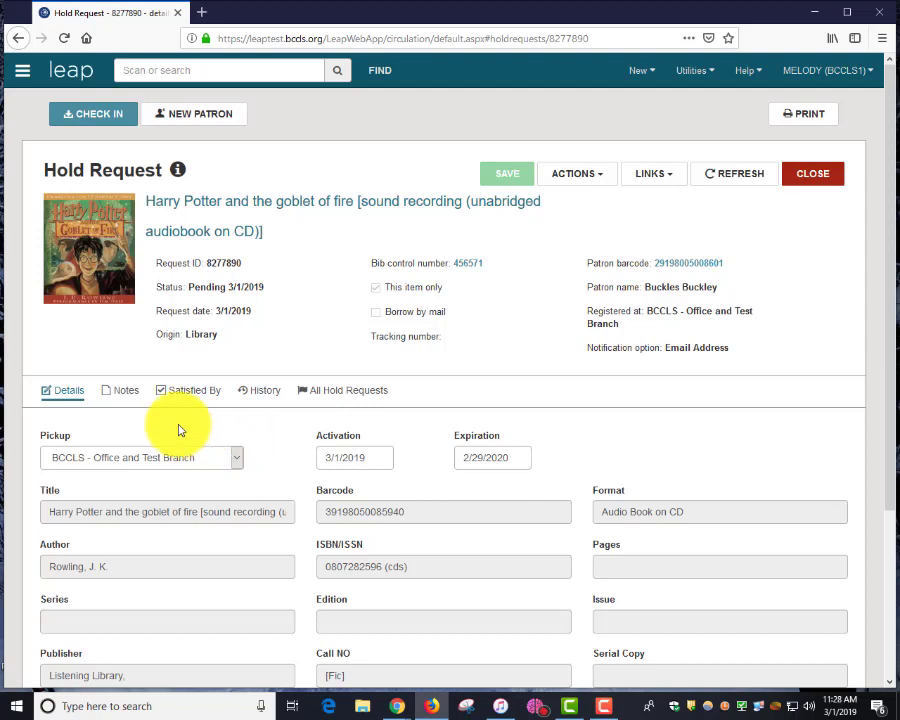
pyautogui.click(125, 391)
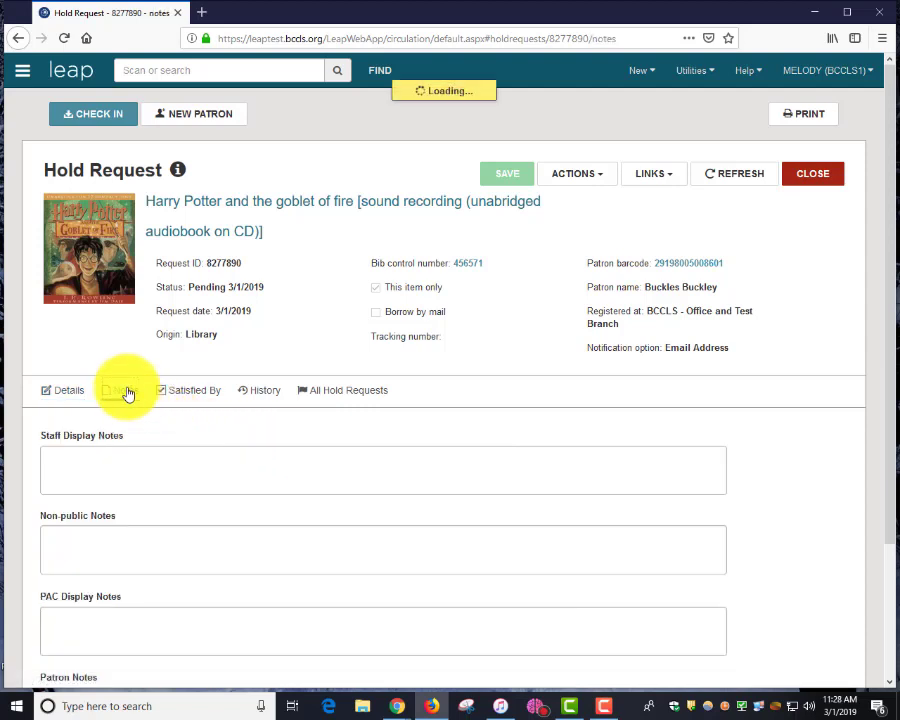
pyautogui.click(125, 468)
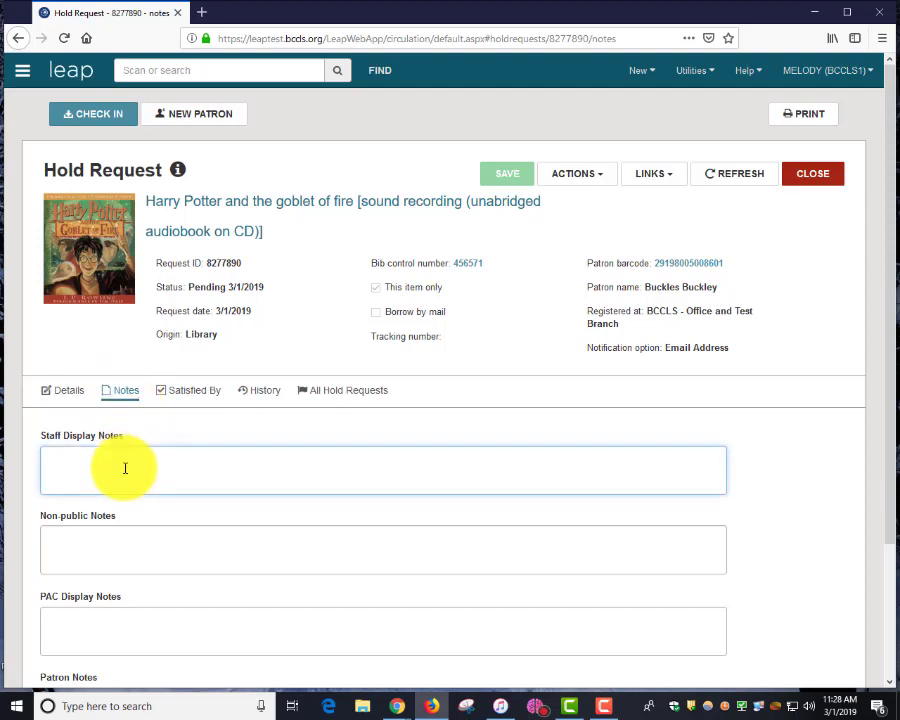
pyautogui.write('For B')
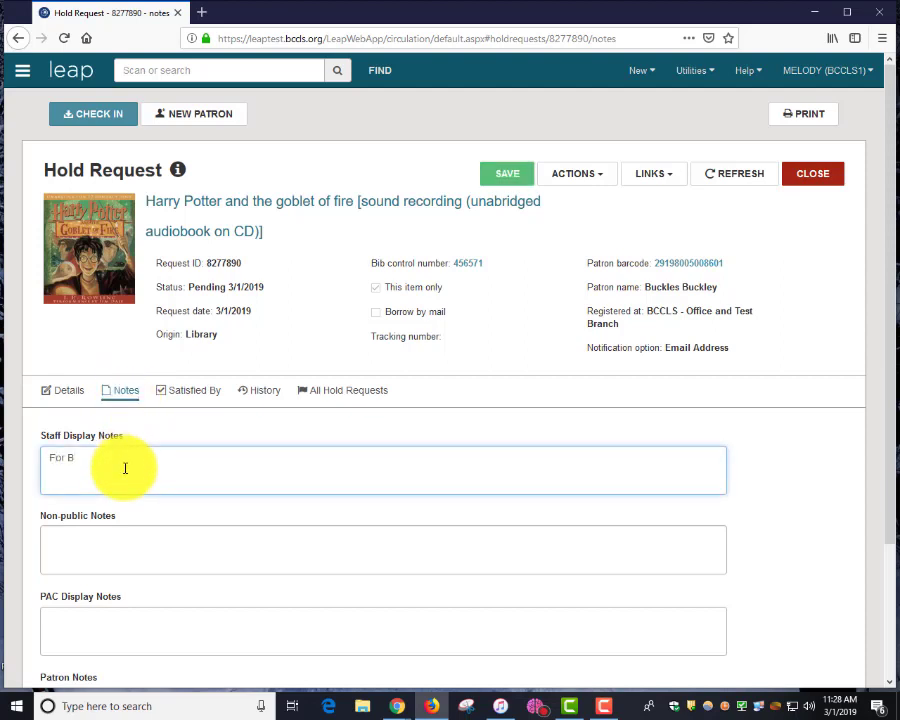
pyautogui.write('ook Club.')
pyautogui.click(514, 180)
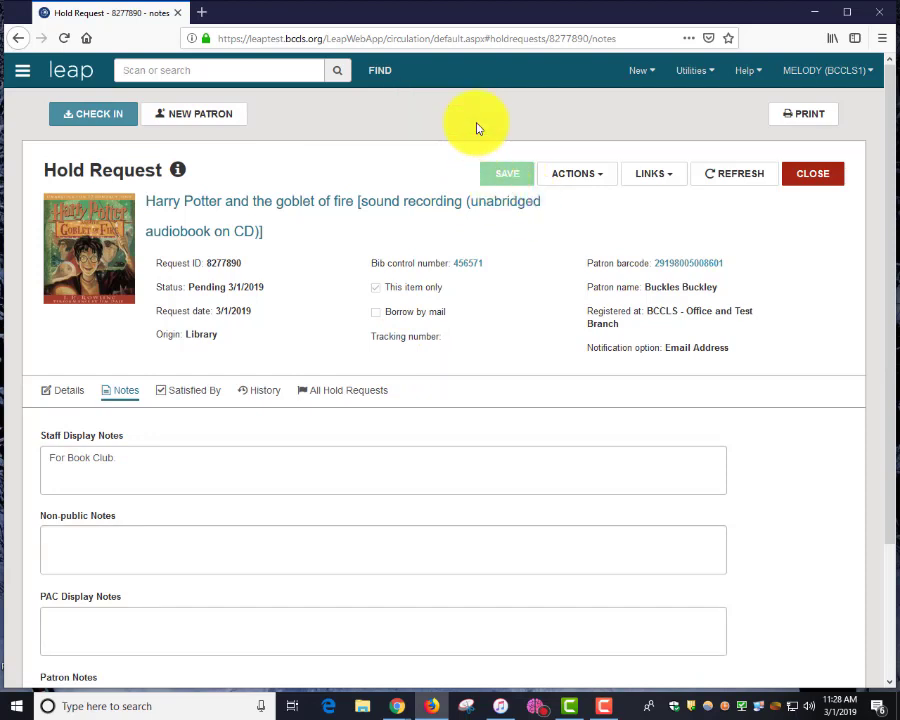
pyautogui.click(829, 178)
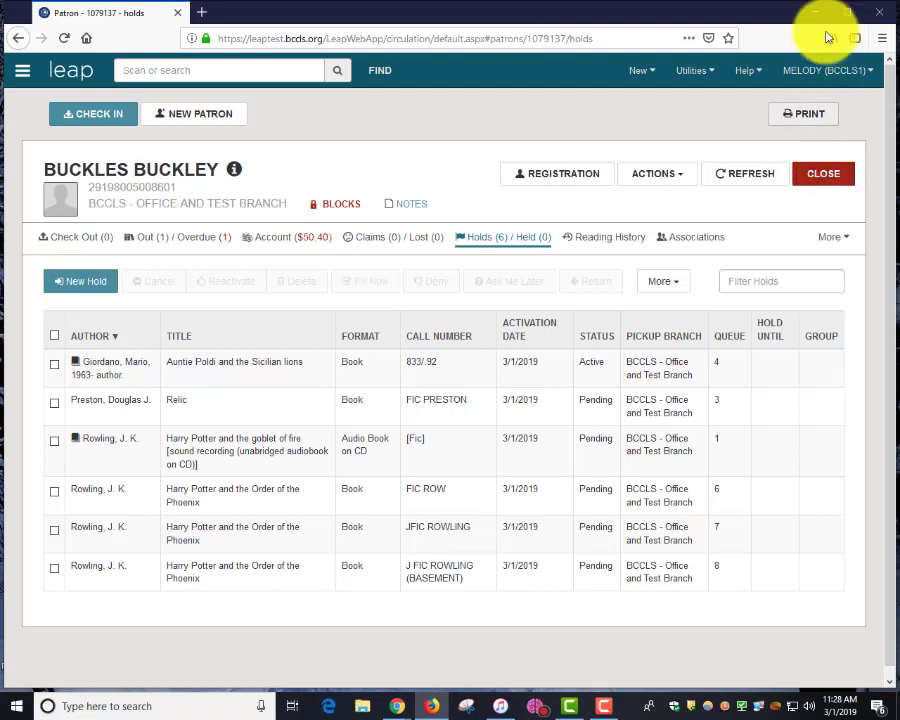
pyautogui.click(78, 284)
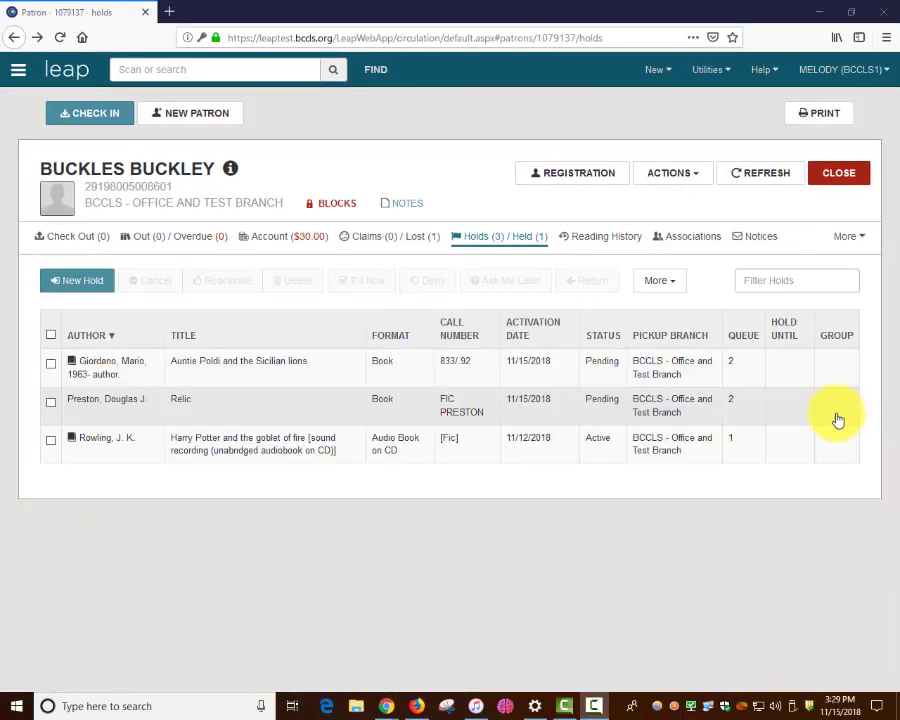
pyautogui.click(96, 111)
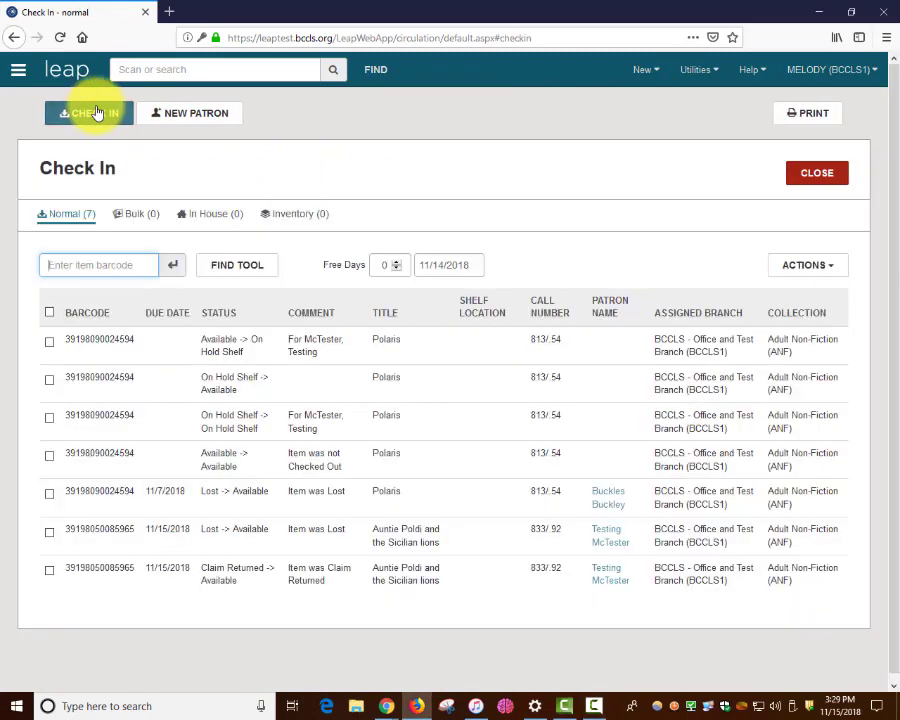
pyautogui.write('39198050085965')
pyautogui.press('Return')
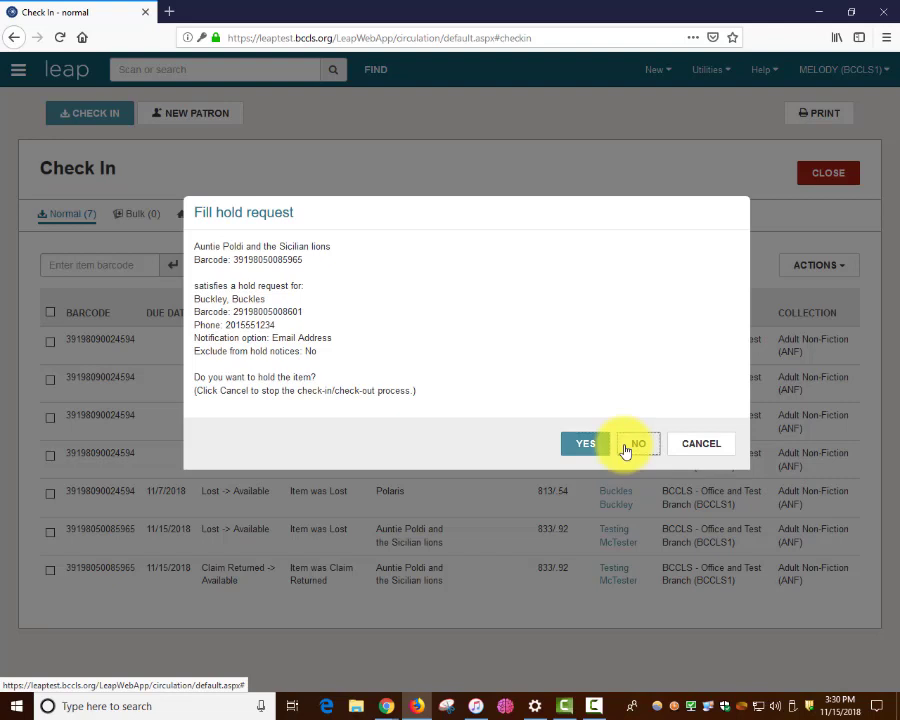
pyautogui.click(625, 450)
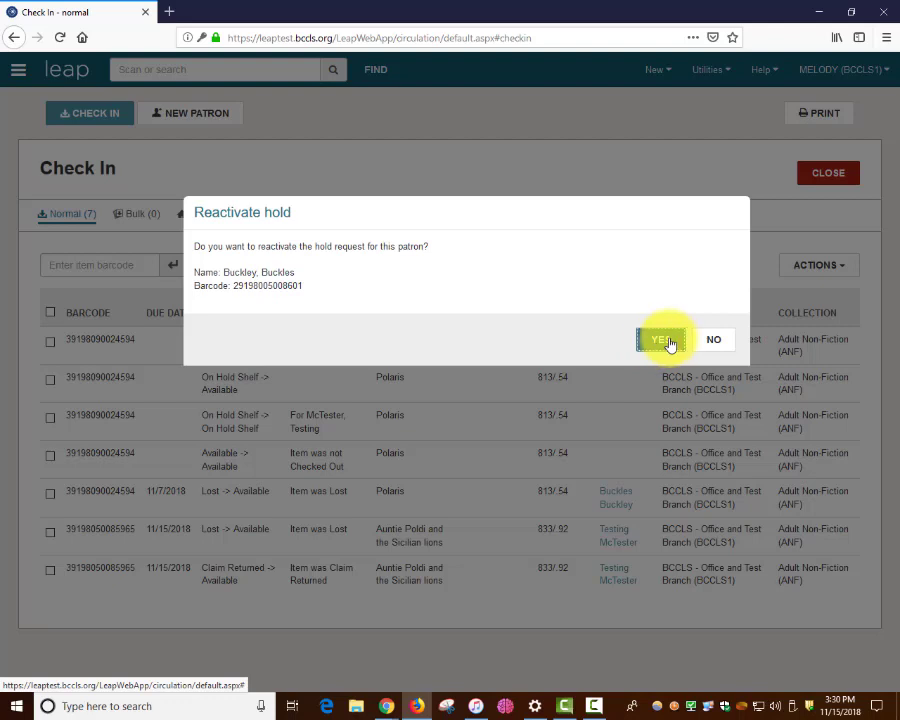
pyautogui.click(672, 344)
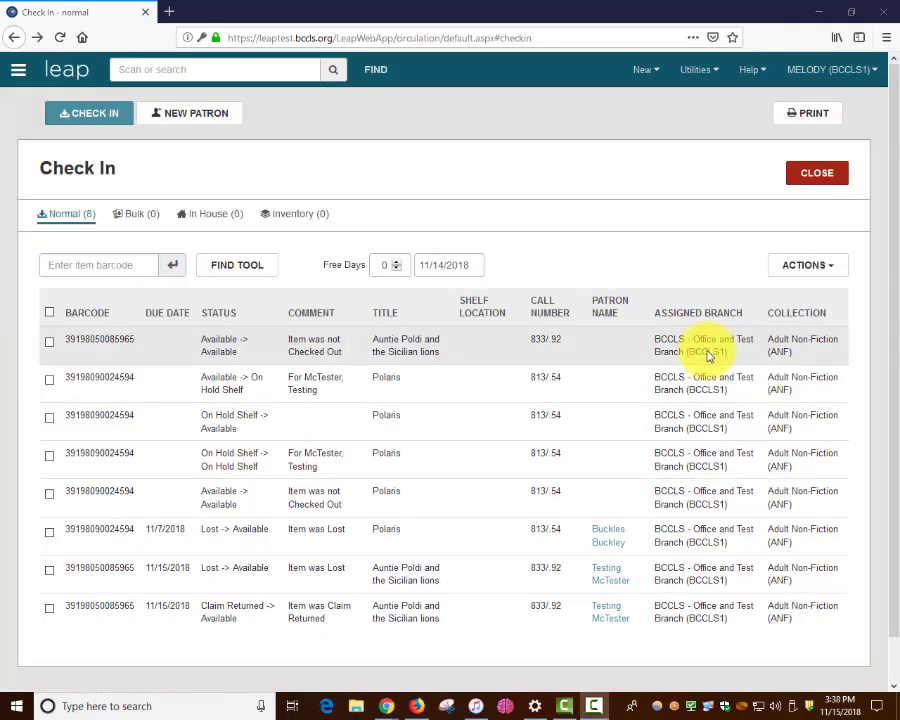
# Step: Look up the patron by patron barcode and display the patron's holds
pyautogui.click(184, 64)
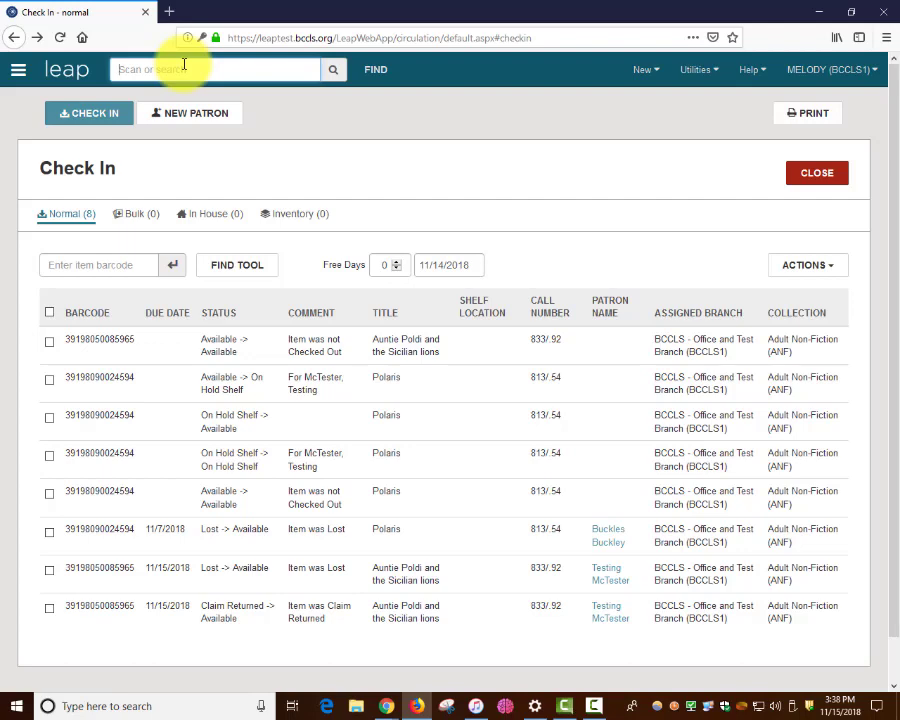
pyautogui.write('29198005008601')
pyautogui.press('Return')
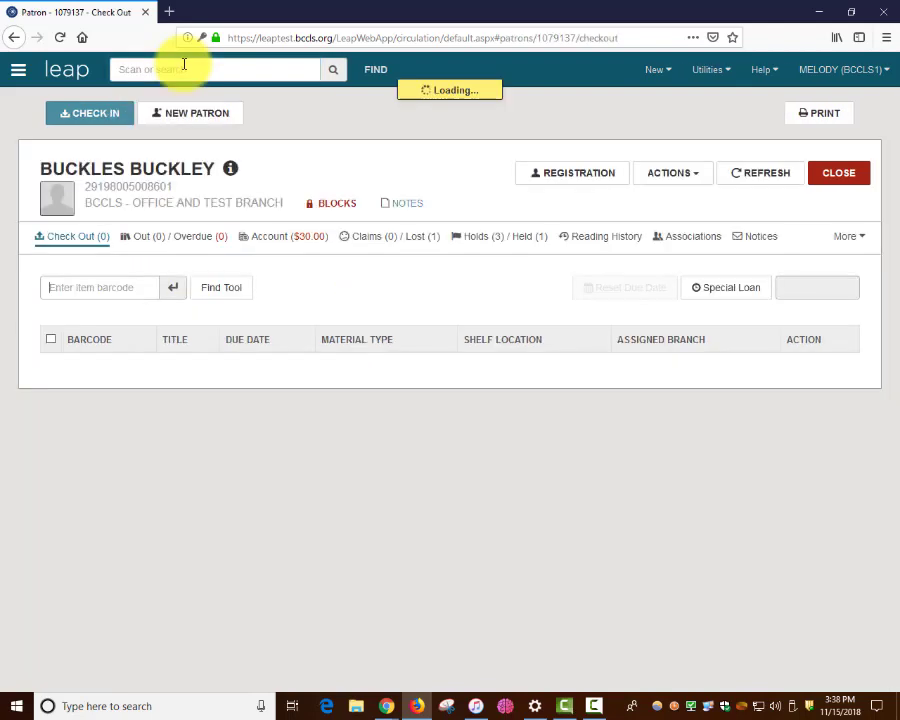
pyautogui.click(494, 240)
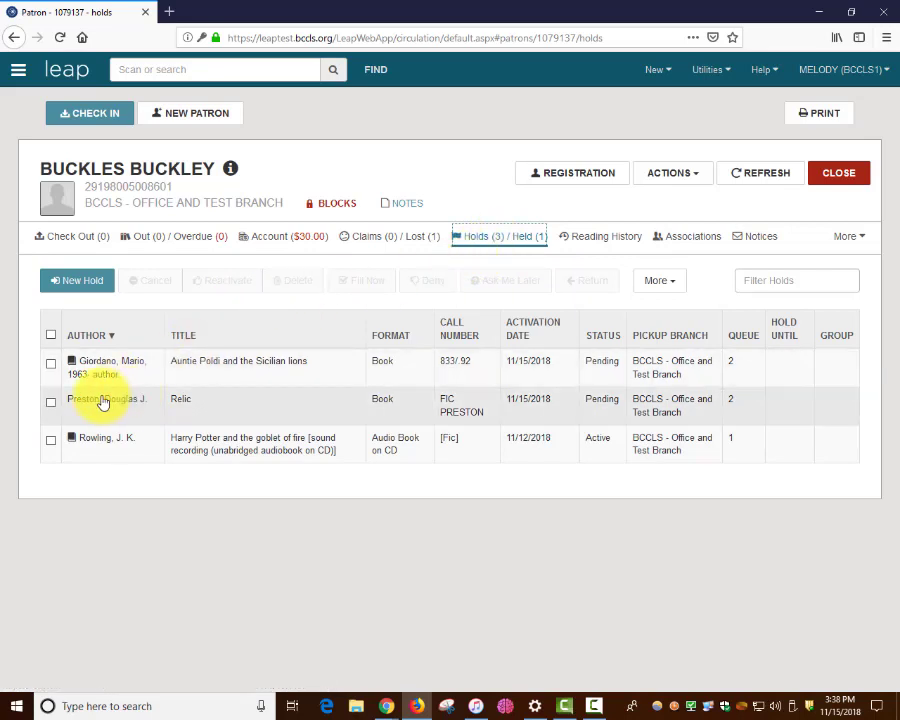
pyautogui.click(51, 403)
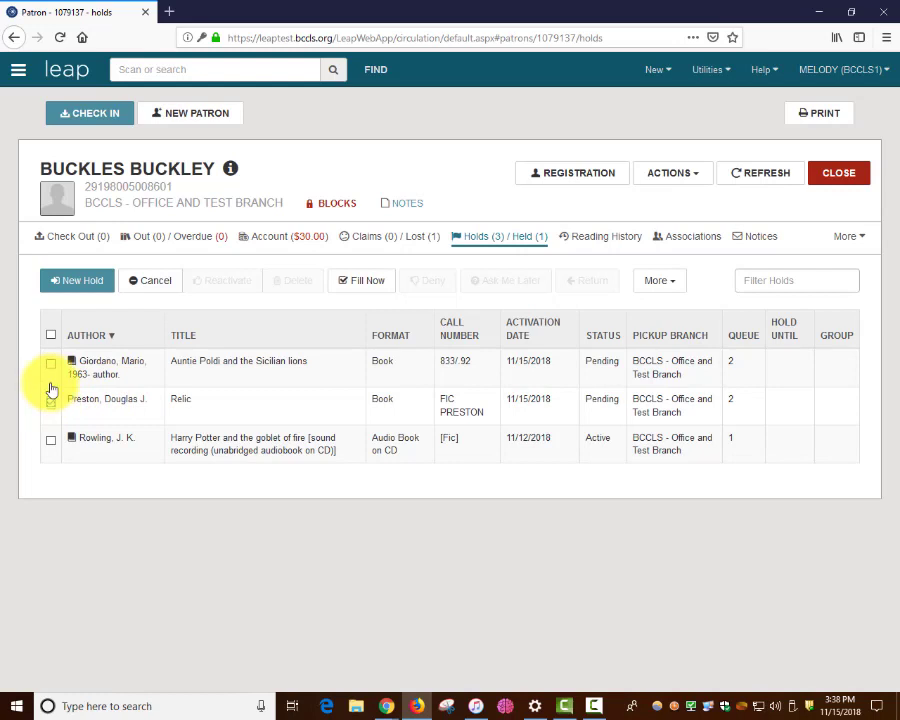
pyautogui.click(352, 288)
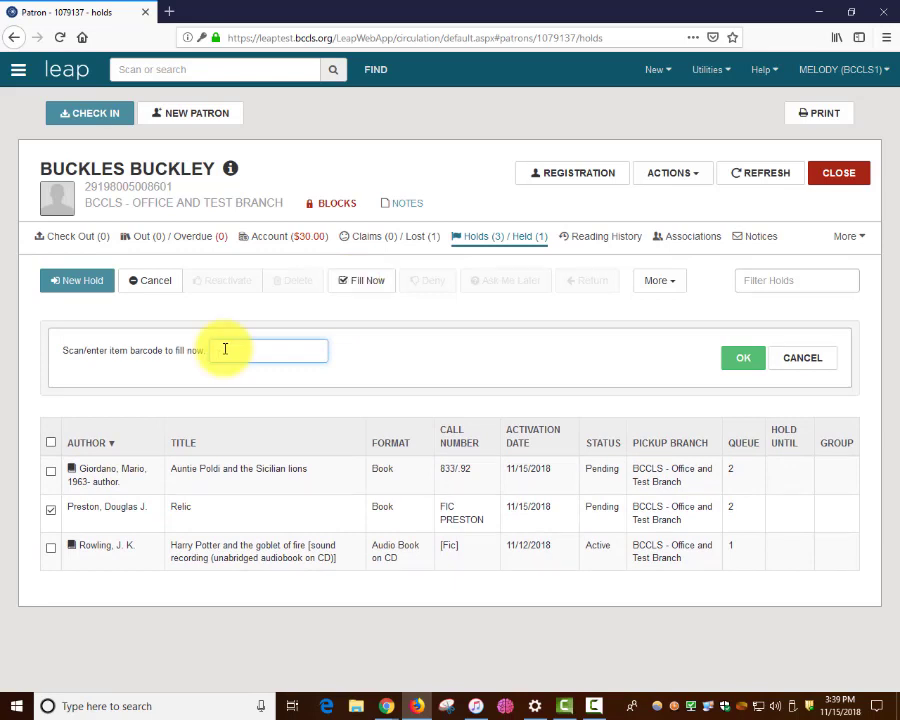
pyautogui.write('31980090024504')
pyautogui.press('Return')
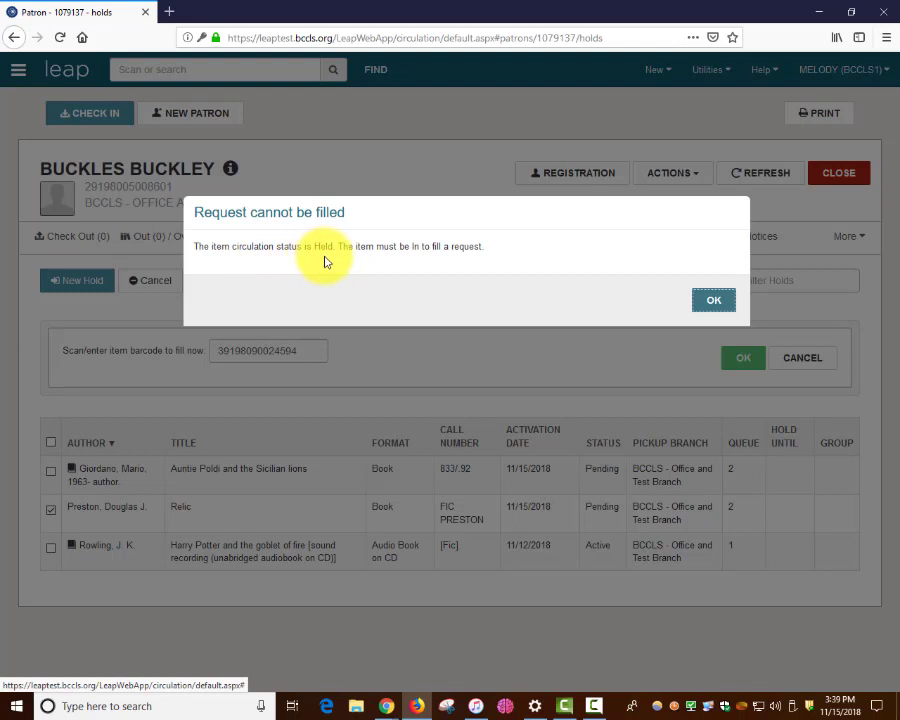
pyautogui.click(705, 302)
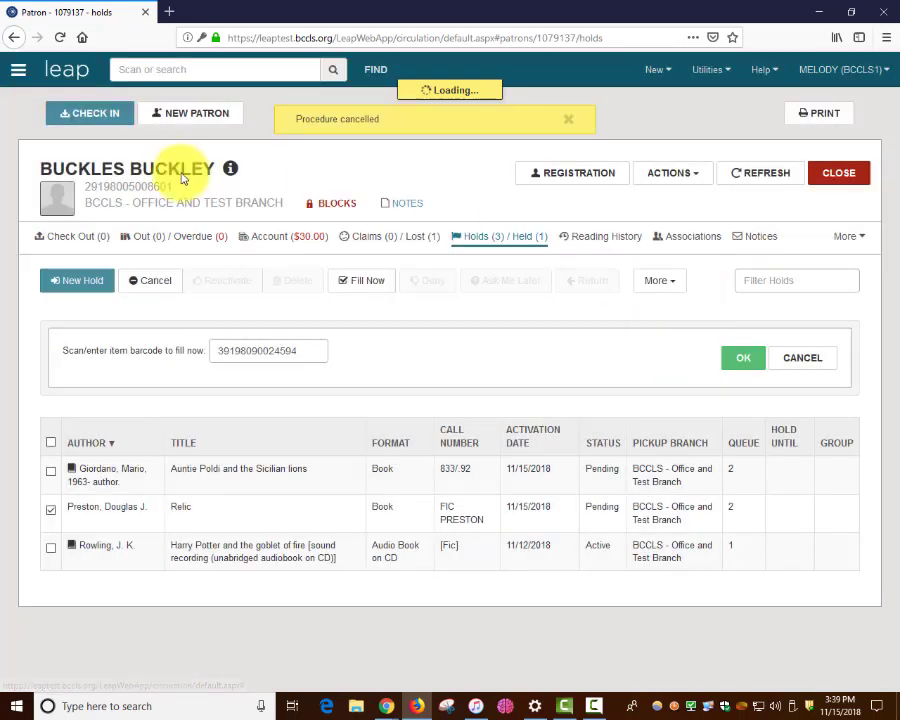
# Step: Go to the check-in screen, and return to the patron's holds list
pyautogui.click(99, 119)
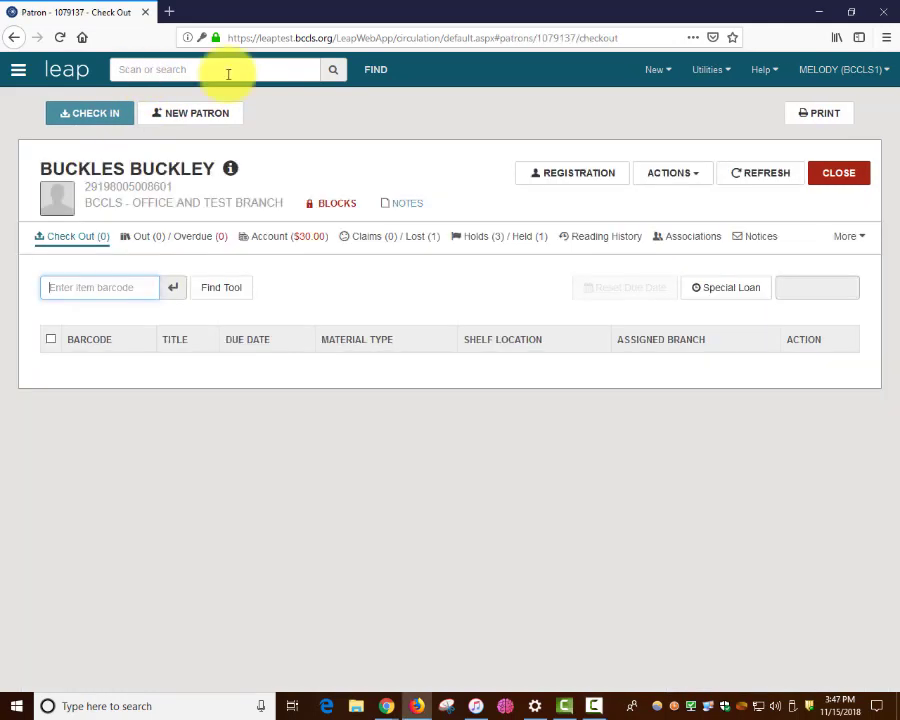
pyautogui.click(522, 240)
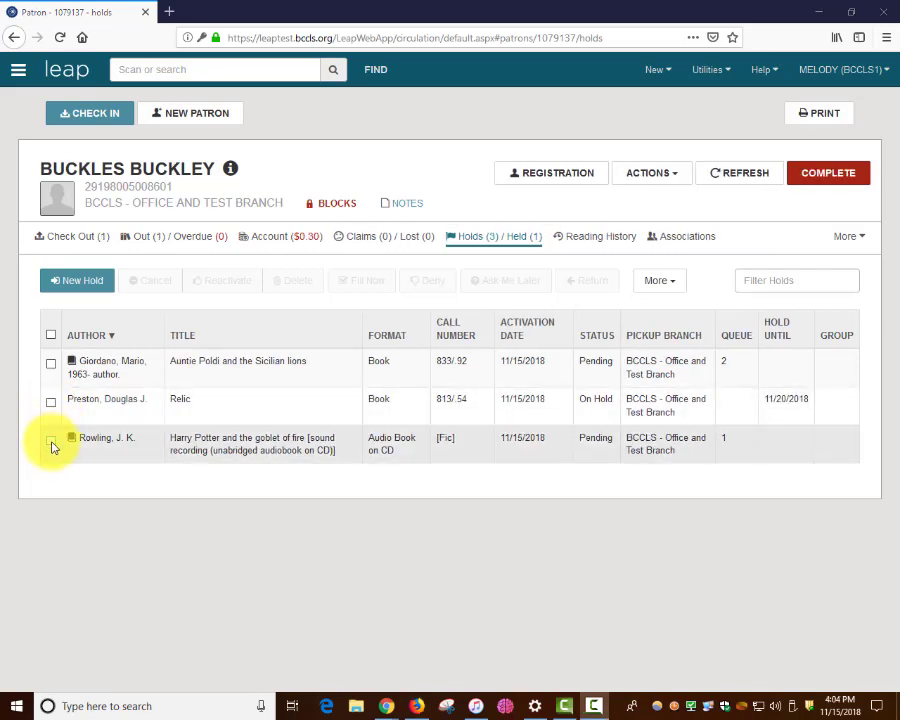
pyautogui.click(52, 444)
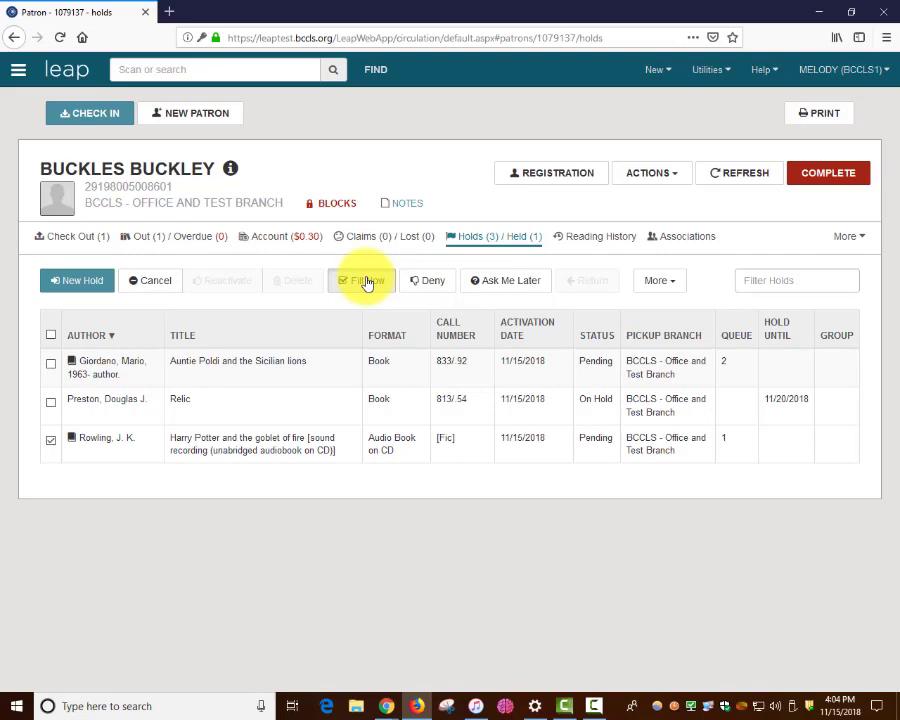
pyautogui.click(365, 281)
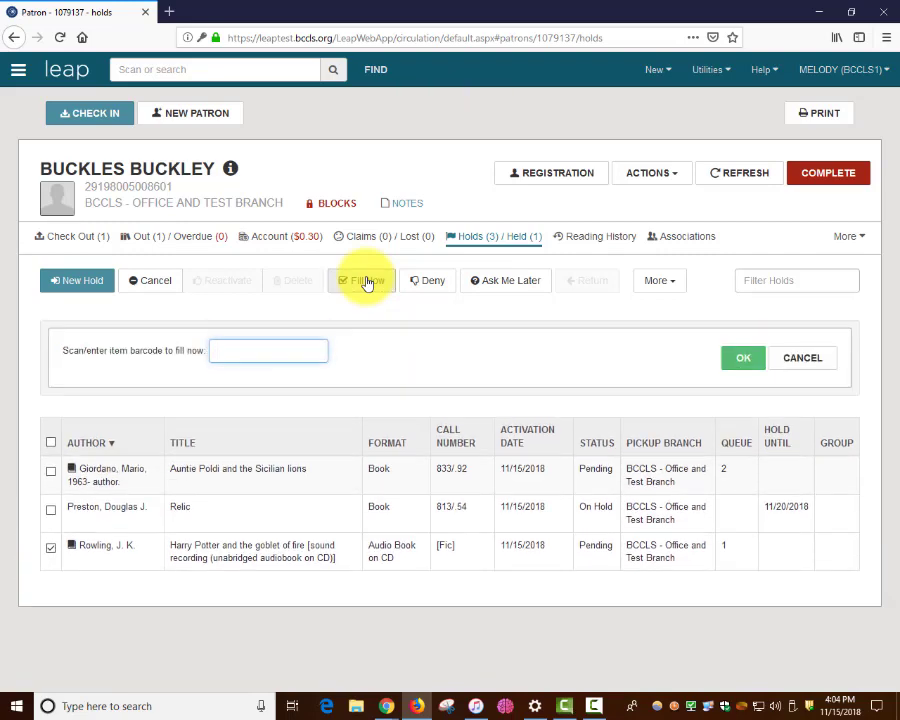
pyautogui.write('39180050000940')
pyautogui.press('Return')
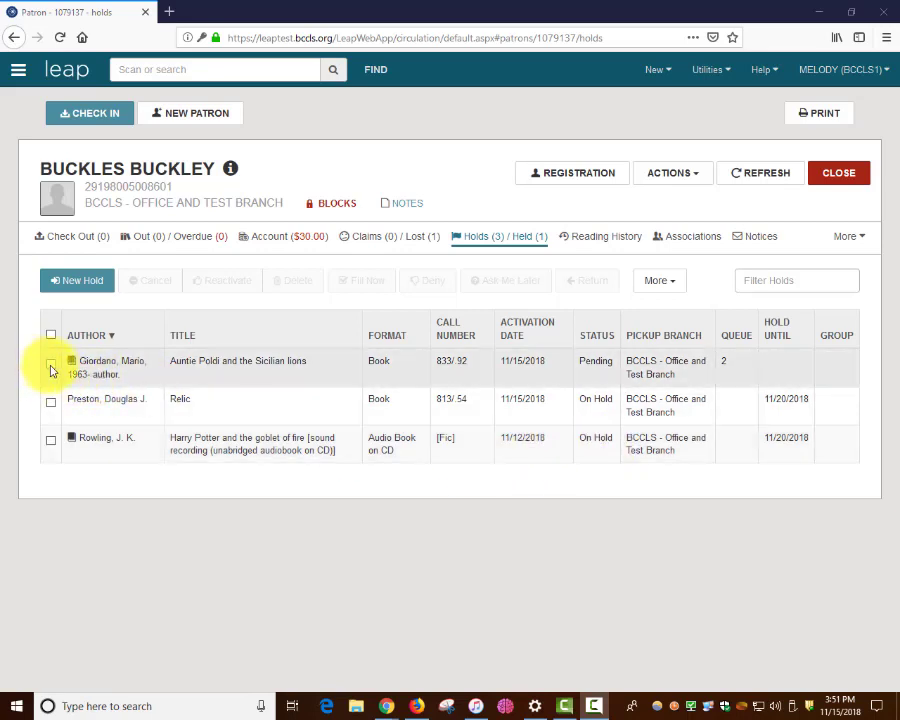
# Step: Cancel the pending hold on Auntie Poldi and the Sicilian lions, and reactivate the same hold
pyautogui.click(51, 366)
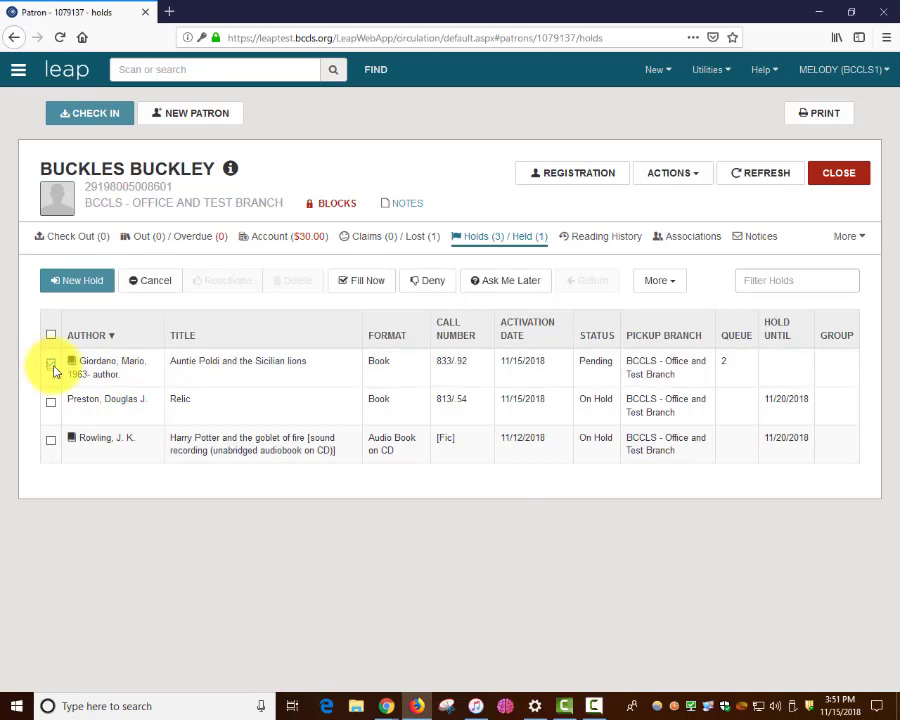
pyautogui.click(155, 285)
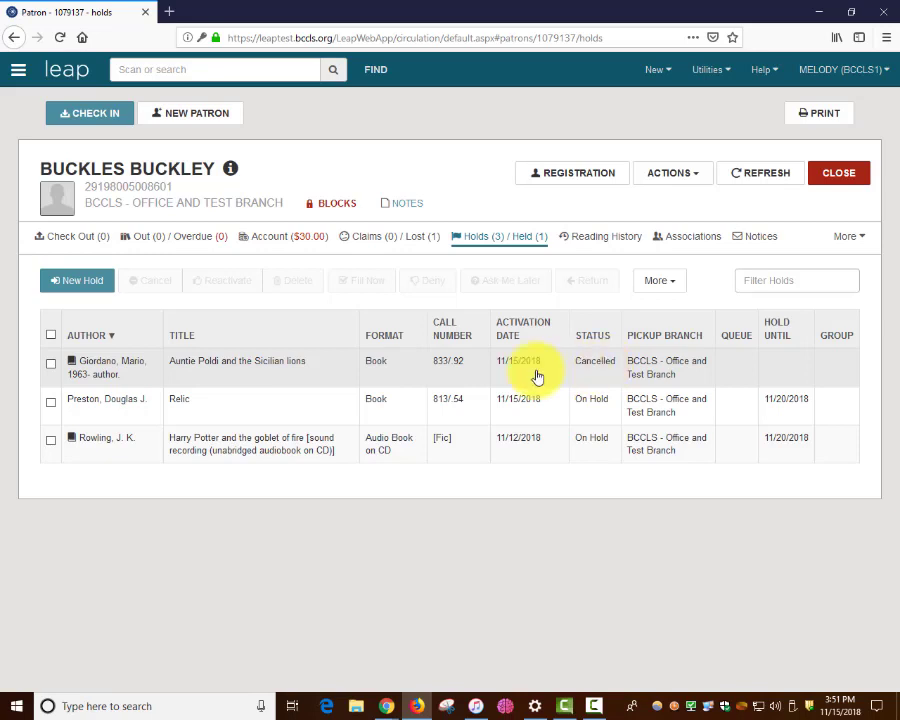
pyautogui.click(50, 365)
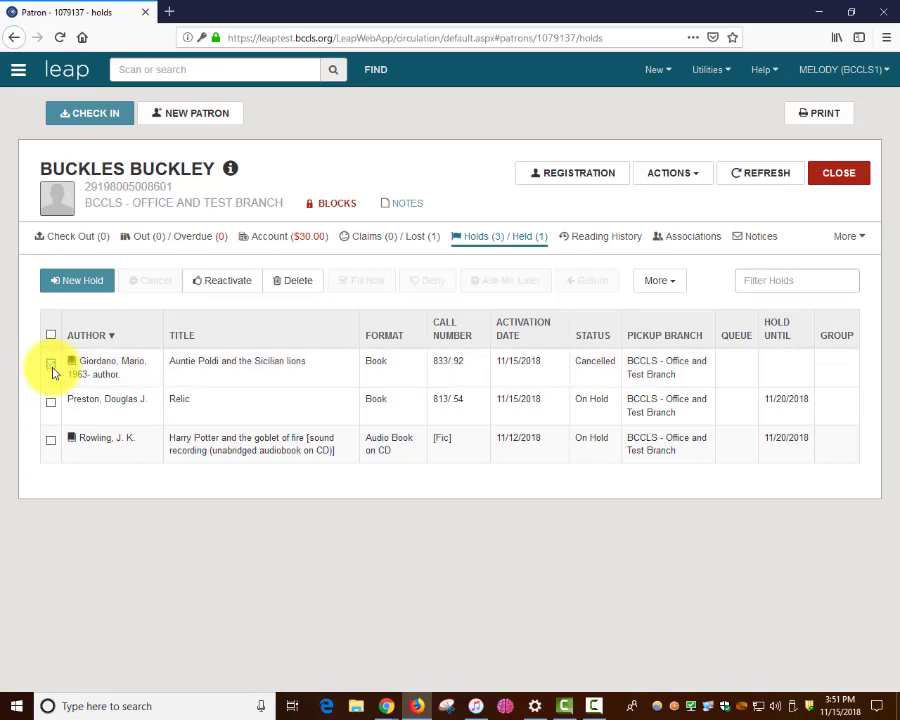
pyautogui.click(231, 286)
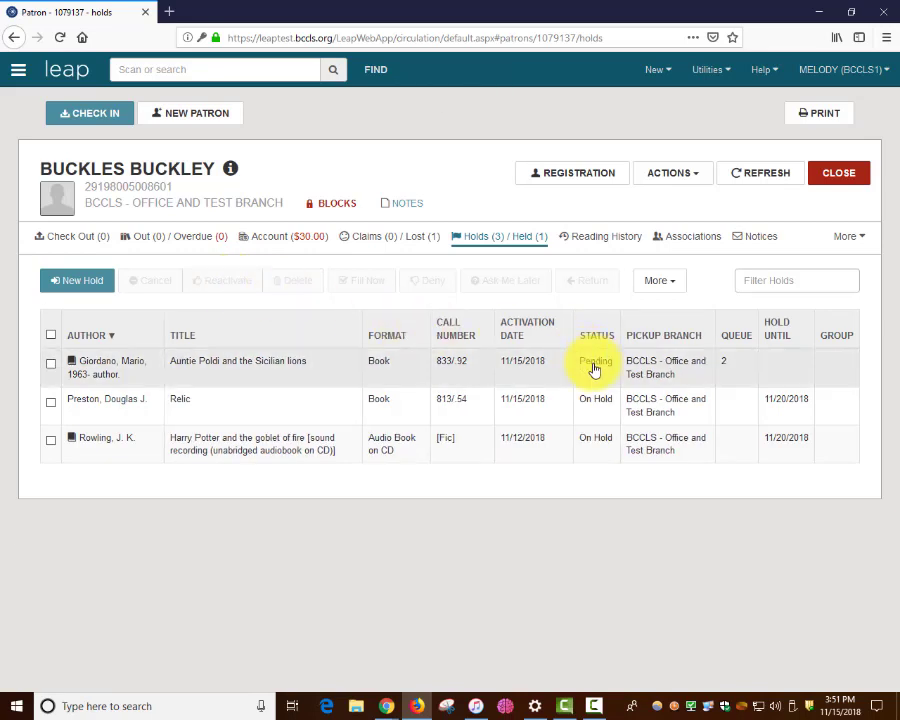
# Step: Cancel the Auntie Poldi and the Sicilian lions hold and permanently delete it from the patron's holds list
pyautogui.click(50, 363)
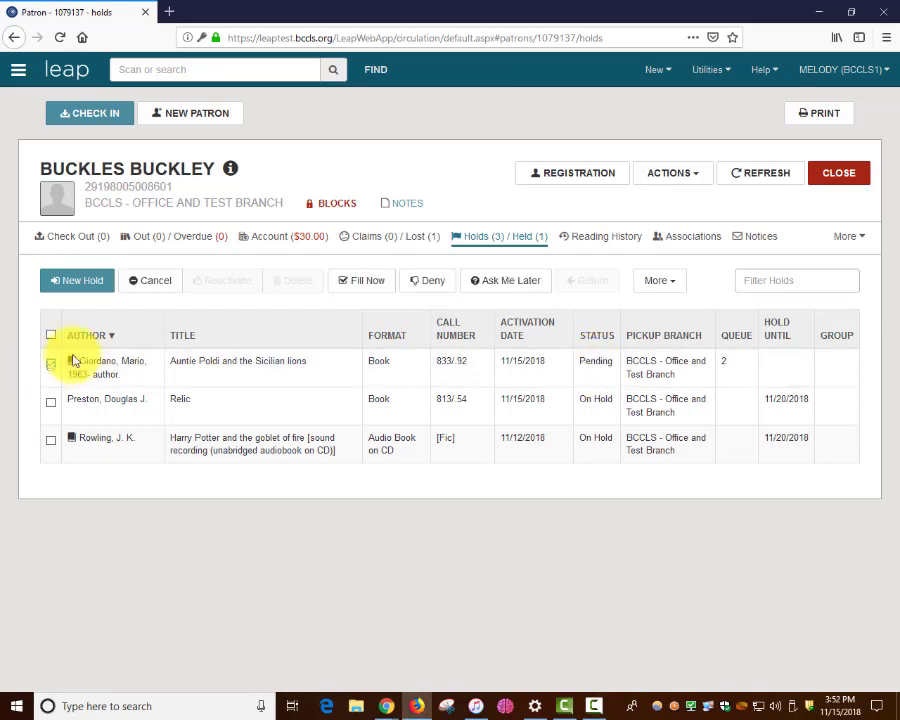
pyautogui.click(156, 283)
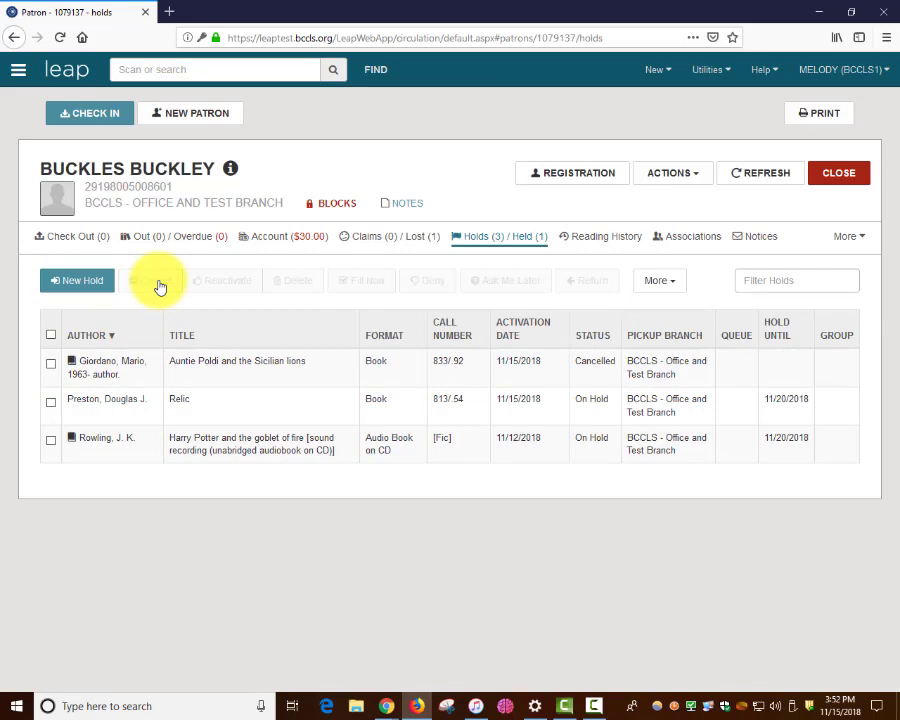
pyautogui.click(51, 364)
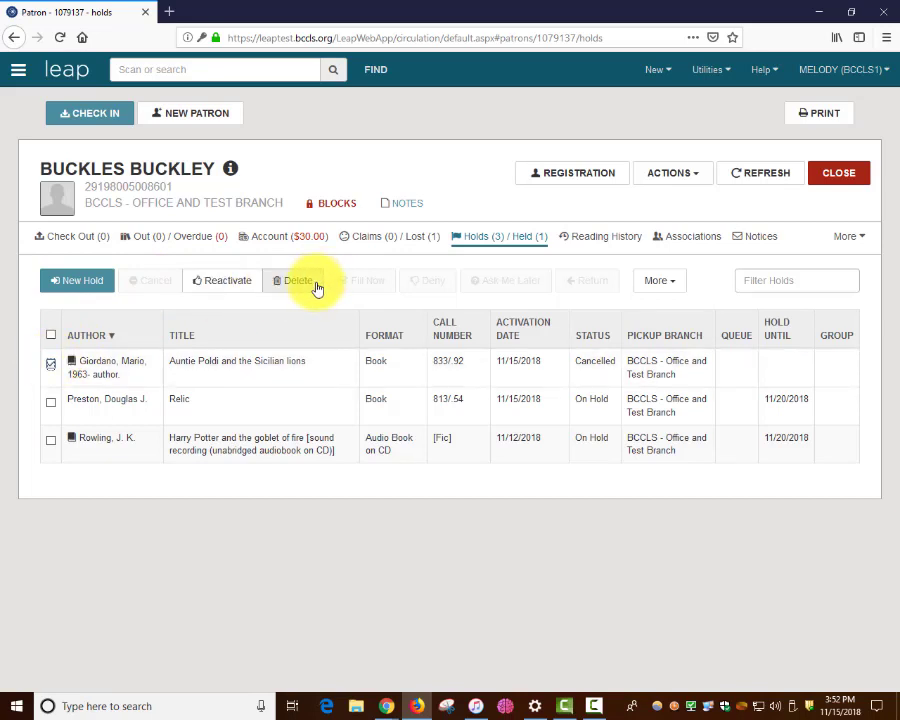
pyautogui.click(316, 287)
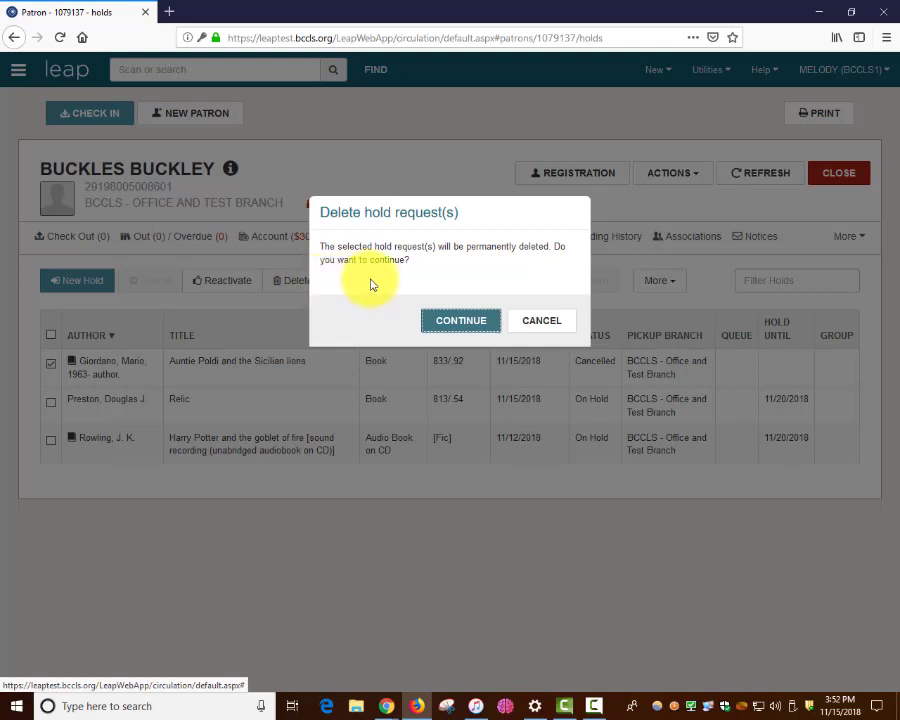
pyautogui.click(449, 326)
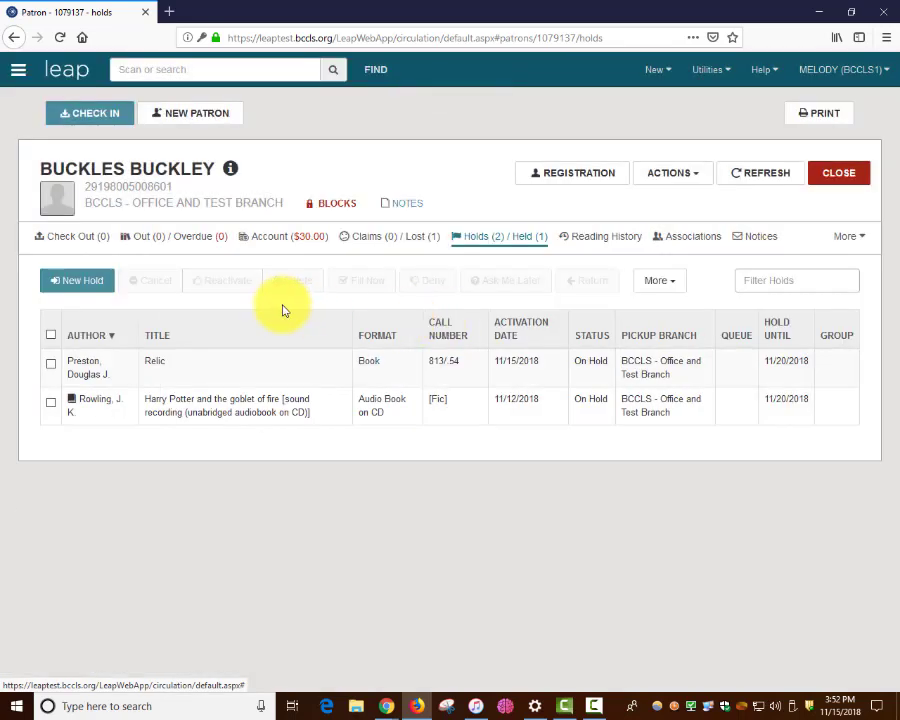